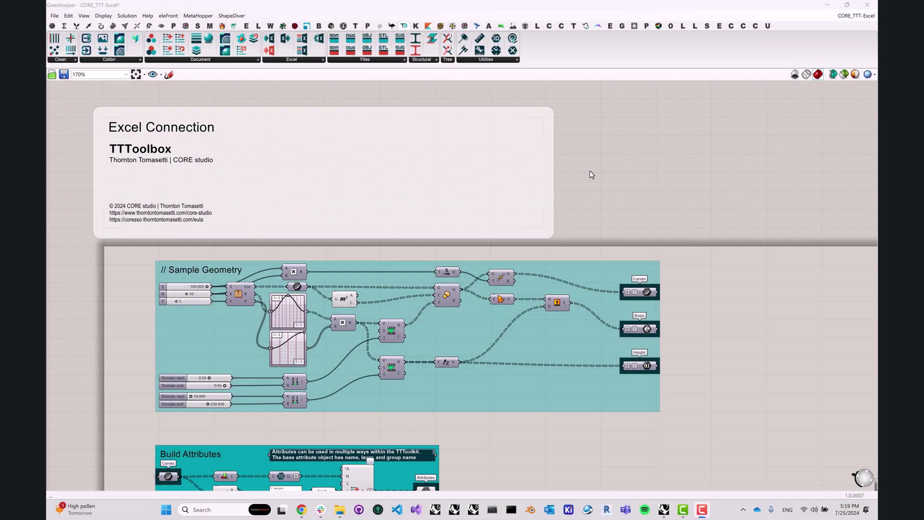
# - Switch to Chrome to review the TT Toolbox downloads on its food4Rhino page, and return to the Grasshopper definition
pyautogui.moveTo(418, 202); pyautogui.dragTo(433, 207, button='right')
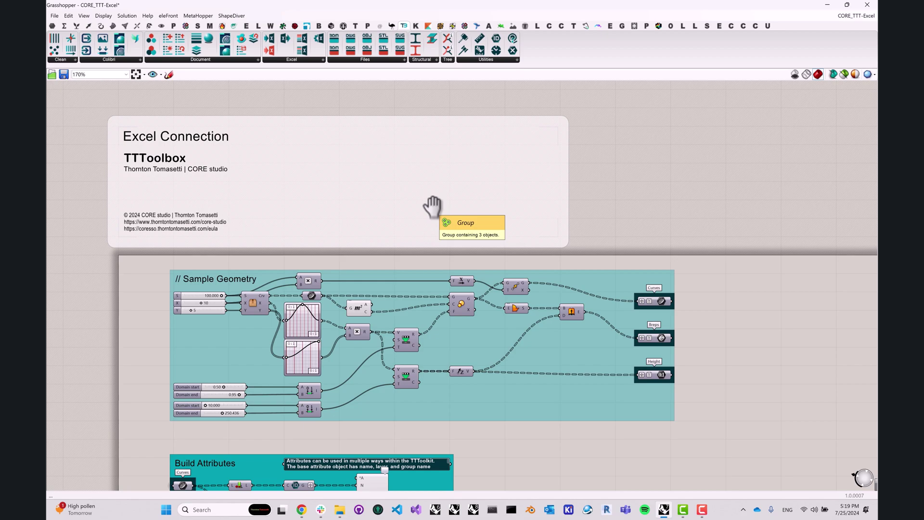
pyautogui.click(302, 509)
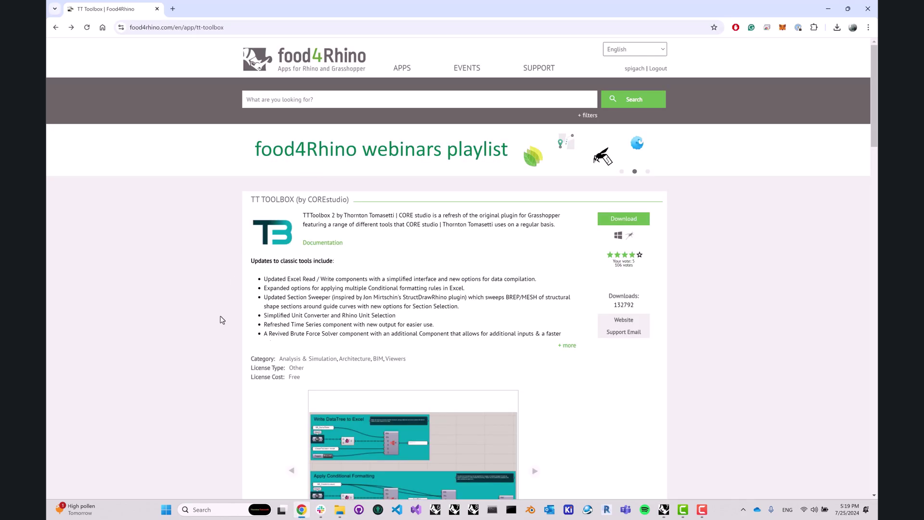
pyautogui.scroll(-10, 222, 321)
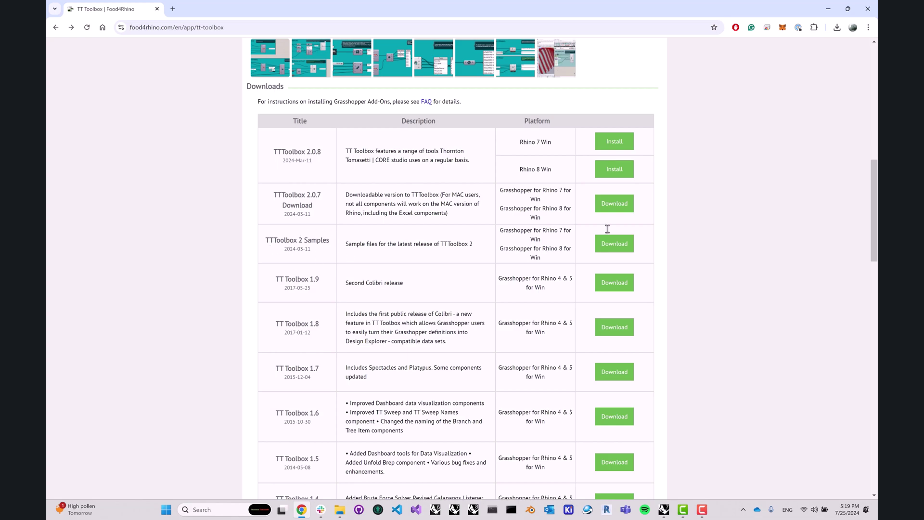
pyautogui.click(824, 11)
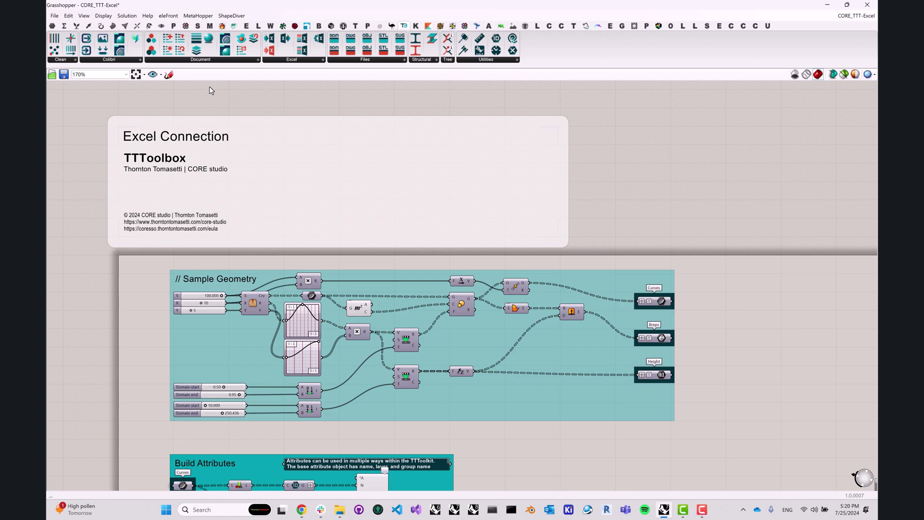
# - Look over the Excel component set and examine the Sample Geometry group with its Curves, Breps and Height outputs
pyautogui.click(306, 59)
pyautogui.moveTo(417, 268); pyautogui.dragTo(402, 172, button='right')
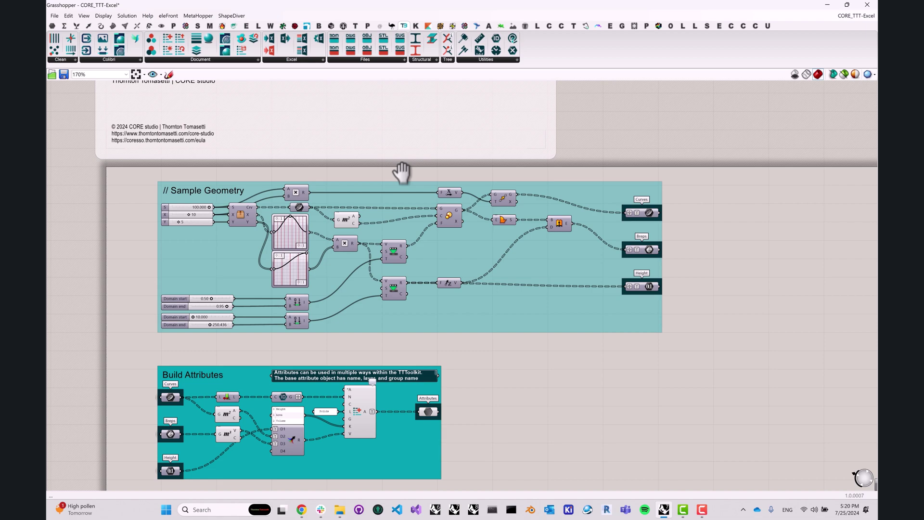
pyautogui.moveTo(143, 169); pyautogui.dragTo(710, 369)
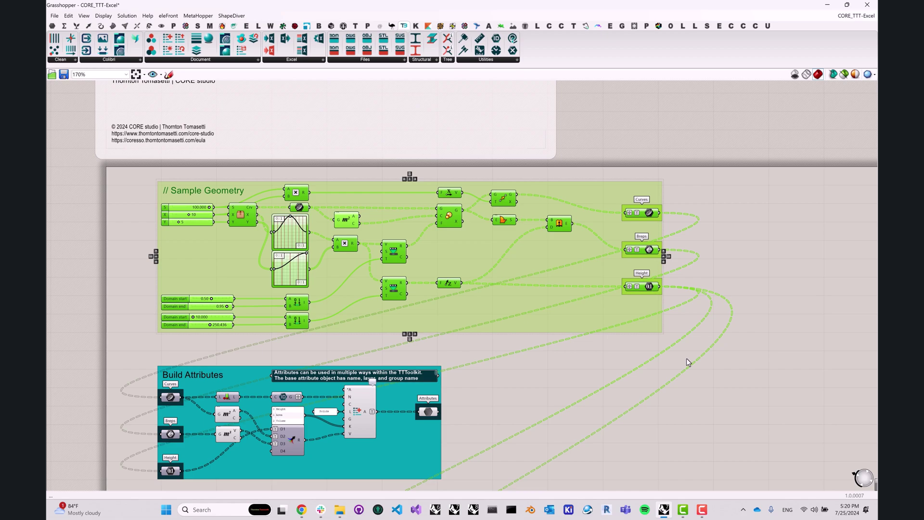
pyautogui.click(695, 378)
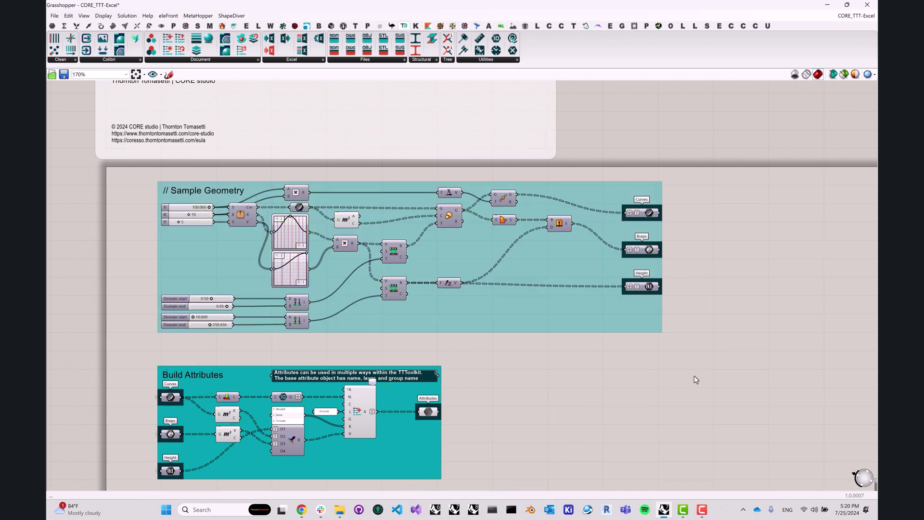
pyautogui.scroll(2, 659, 219)
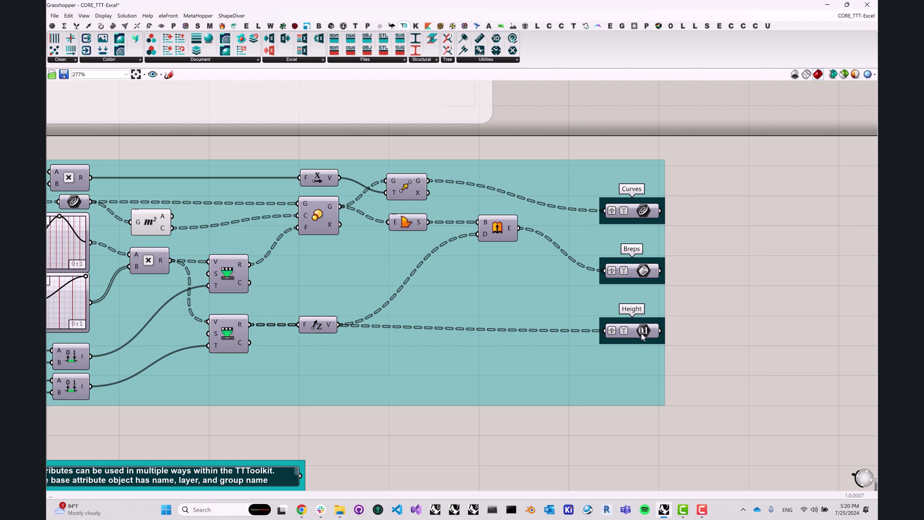
# - Examine the Build Attributes group, from its geometry inputs through Create Guids and Construct Attributes to the Attributes output
pyautogui.moveTo(223, 415); pyautogui.dragTo(506, 207, button='right')
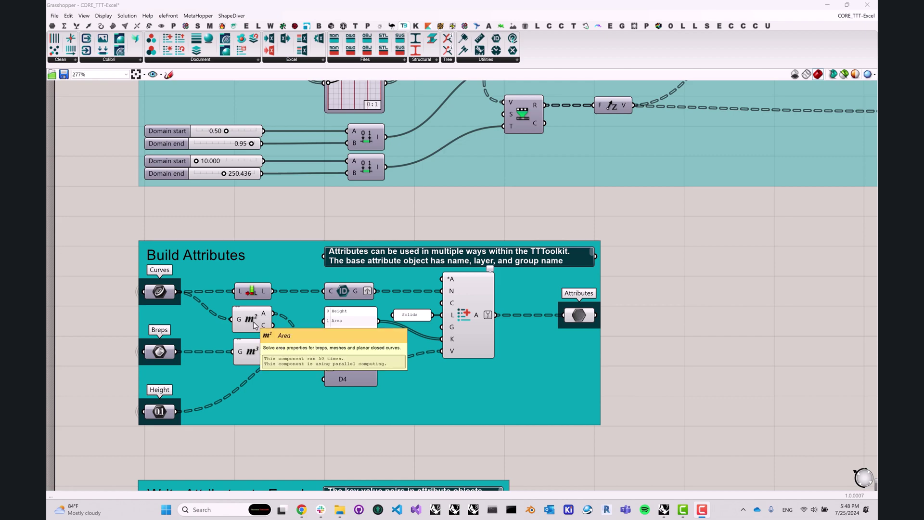
pyautogui.moveTo(159, 300)
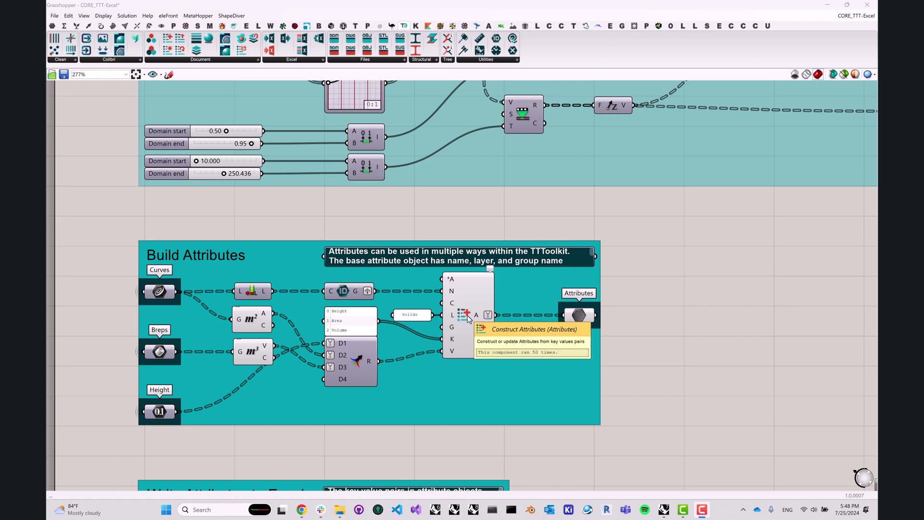
pyautogui.click(256, 62)
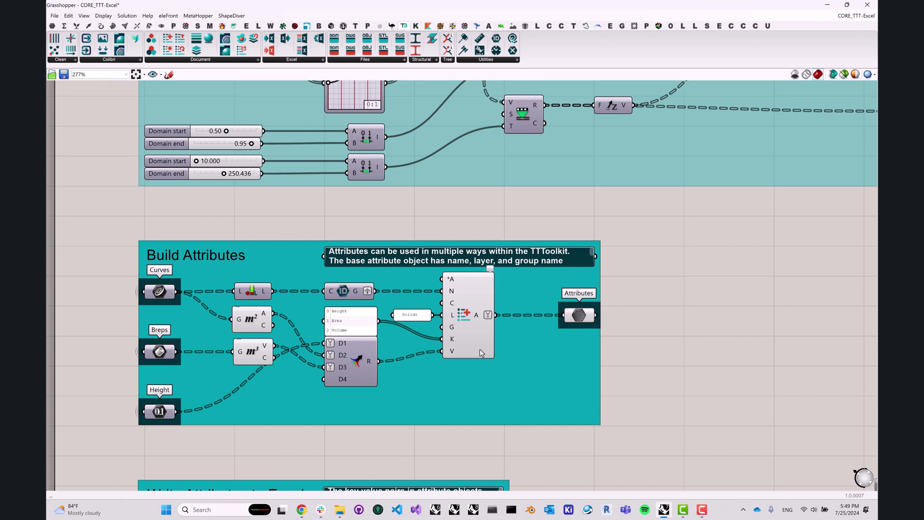
pyautogui.moveTo(480, 353)
pyautogui.moveTo(469, 331)
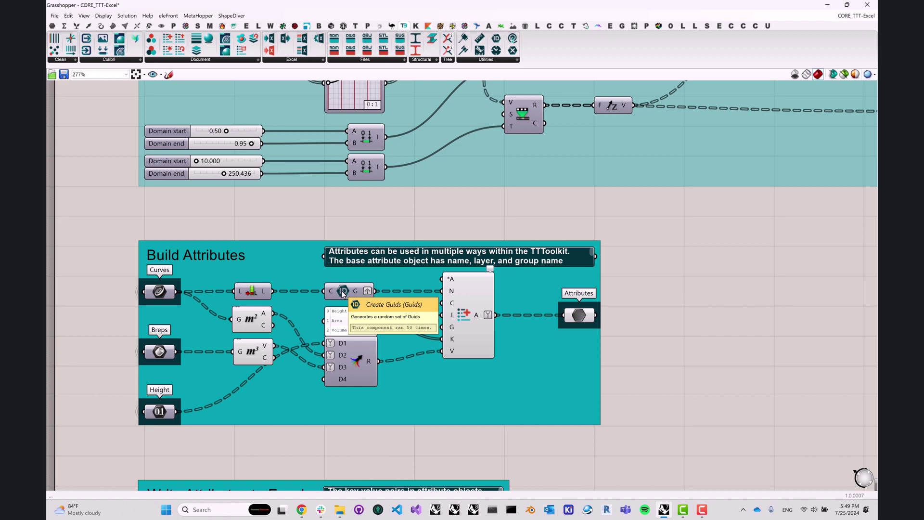
pyautogui.click(495, 61)
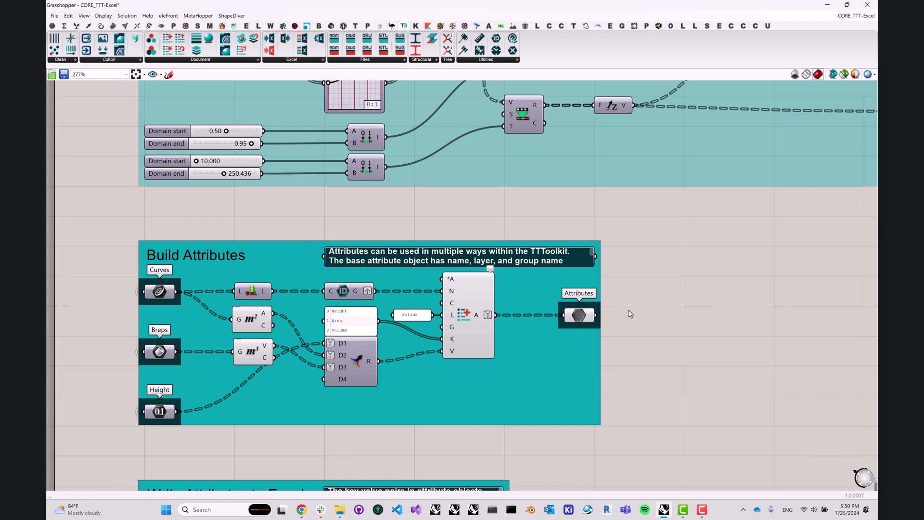
pyautogui.click(583, 320)
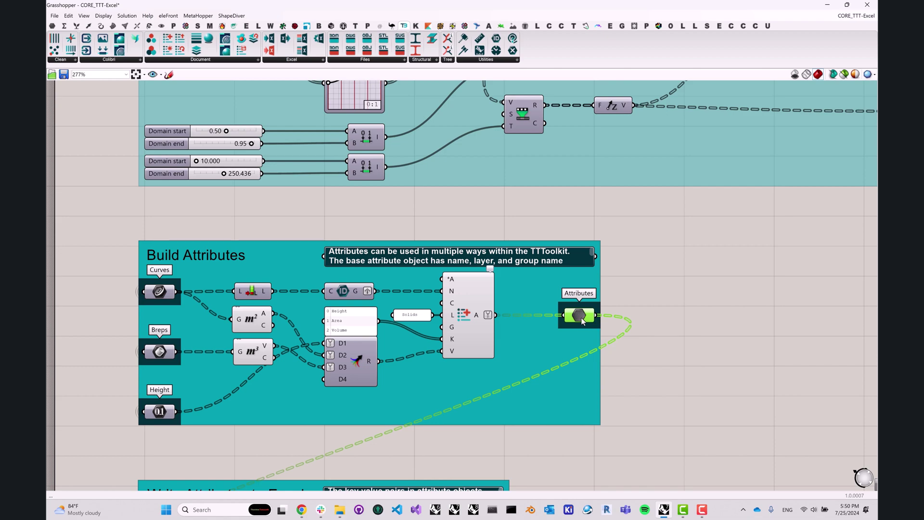
pyautogui.click(666, 380)
# - Examine the Excel Settings component and the write component's inputs in the Write Attributes to Excel group
pyautogui.moveTo(614, 448); pyautogui.dragTo(633, 212, button='right')
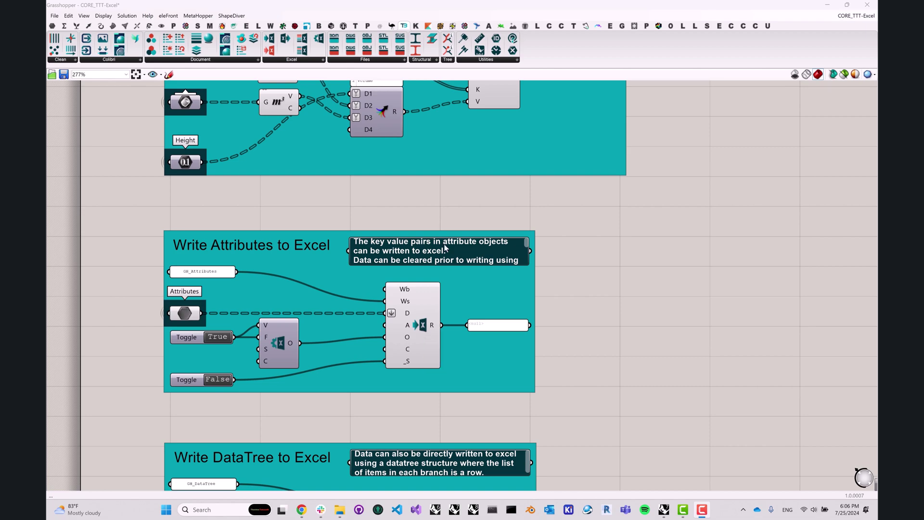
pyautogui.click(294, 59)
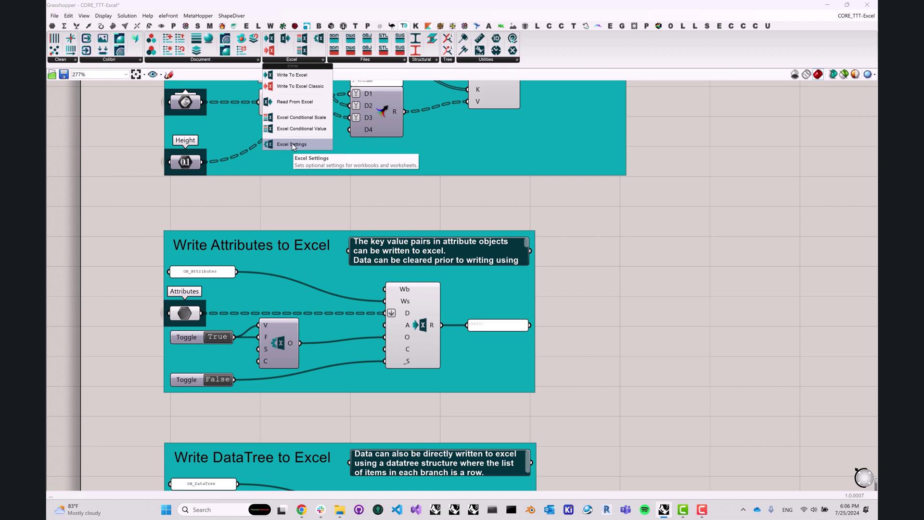
pyautogui.click(279, 345)
pyautogui.click(279, 345)
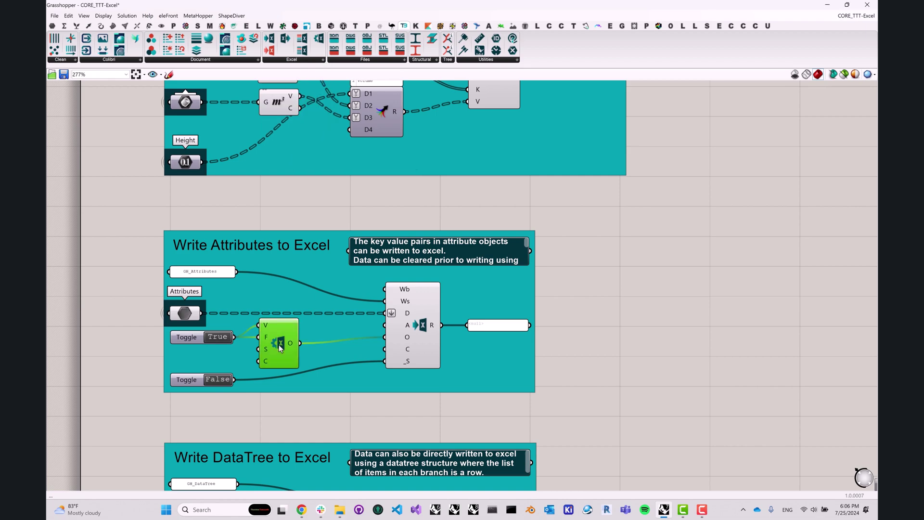
pyautogui.click(287, 220)
pyautogui.moveTo(403, 291)
pyautogui.moveTo(406, 314)
pyautogui.moveTo(408, 364)
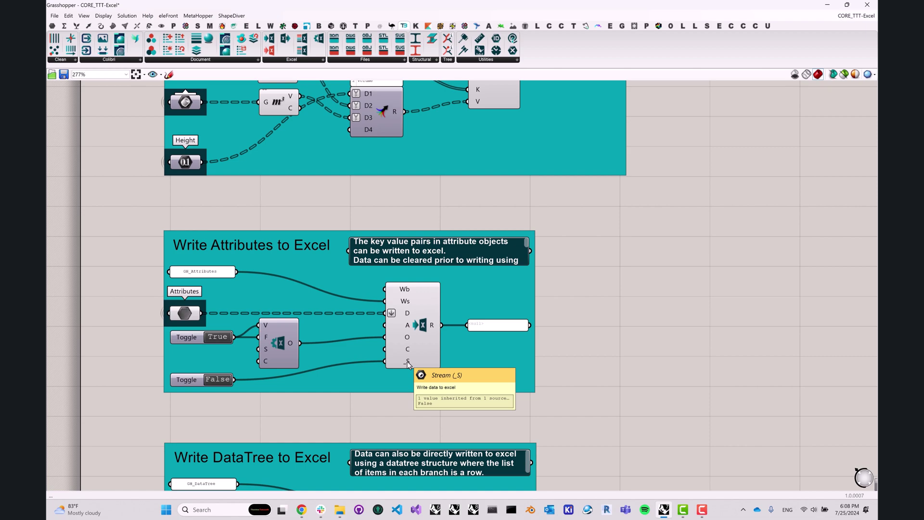
# - Set the stream toggle in the Write Attributes to Excel group to True and switch to the written workbook in Excel
pyautogui.doubleClick(222, 383)
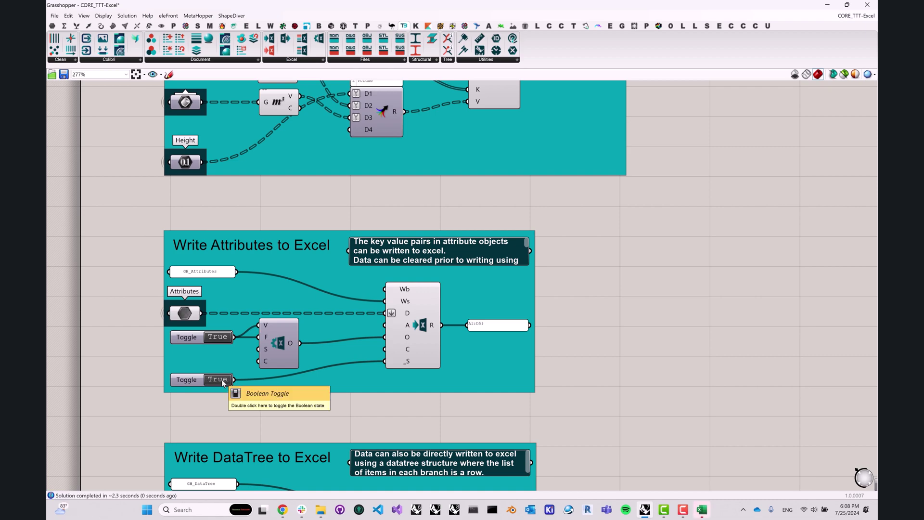
pyautogui.click(701, 511)
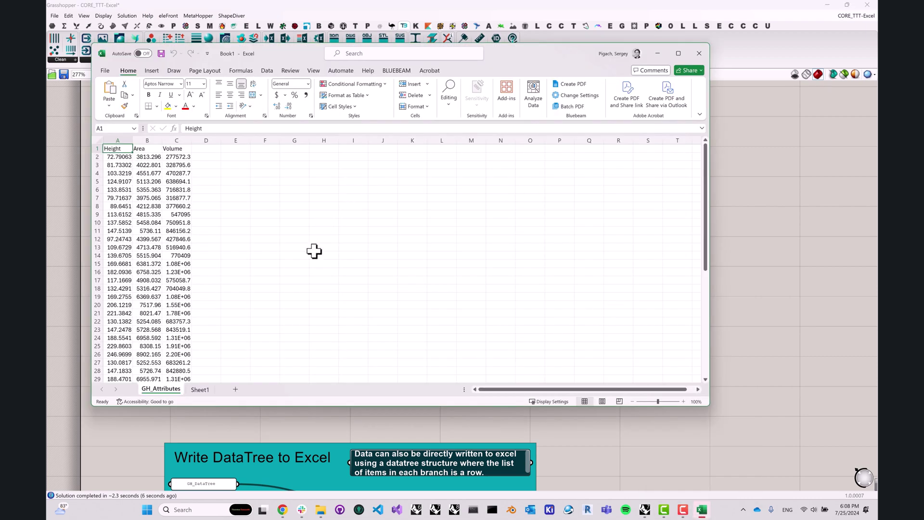
# - Autofit columns A and B of the GH_Attributes sheet, inspect the first data row, and minimize the workbook
pyautogui.doubleClick(133, 140)
pyautogui.doubleClick(168, 141)
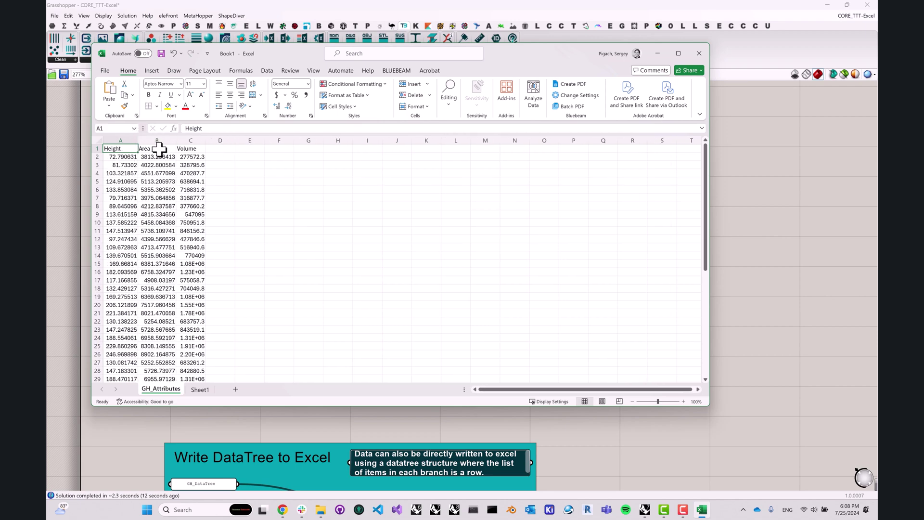
pyautogui.click(191, 149)
pyautogui.moveTo(121, 158); pyautogui.dragTo(185, 158)
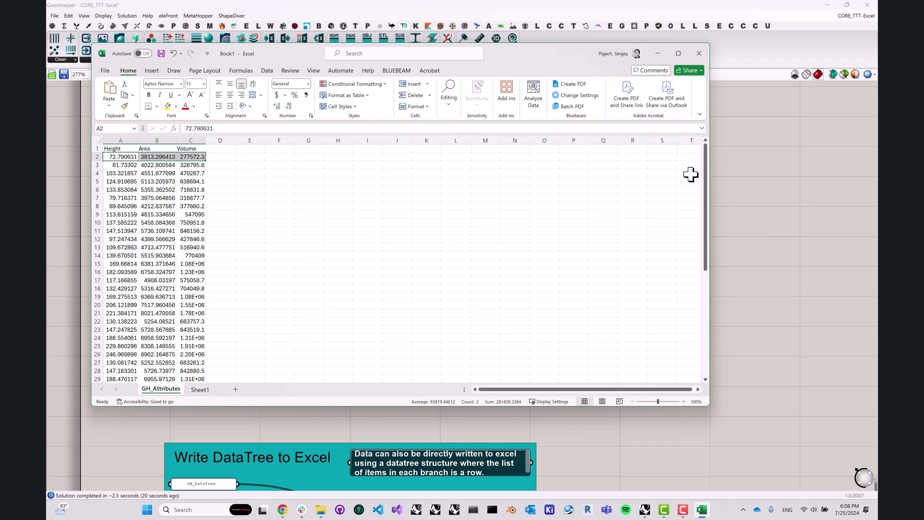
pyautogui.moveTo(706, 174)
pyautogui.mouseDown()
pyautogui.moveTo(706, 281)
pyautogui.moveTo(706, 174)
pyautogui.mouseUp()
pyautogui.click(658, 53)
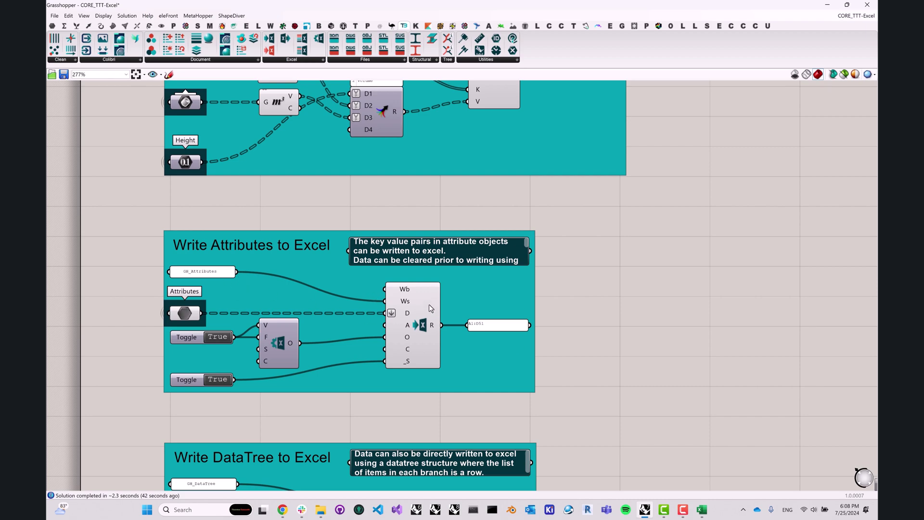
# - Check the shifted Height data in the Write DataTree to Excel group and set that group's stream toggle to True
pyautogui.moveTo(427, 429); pyautogui.dragTo(419, 196, button='right')
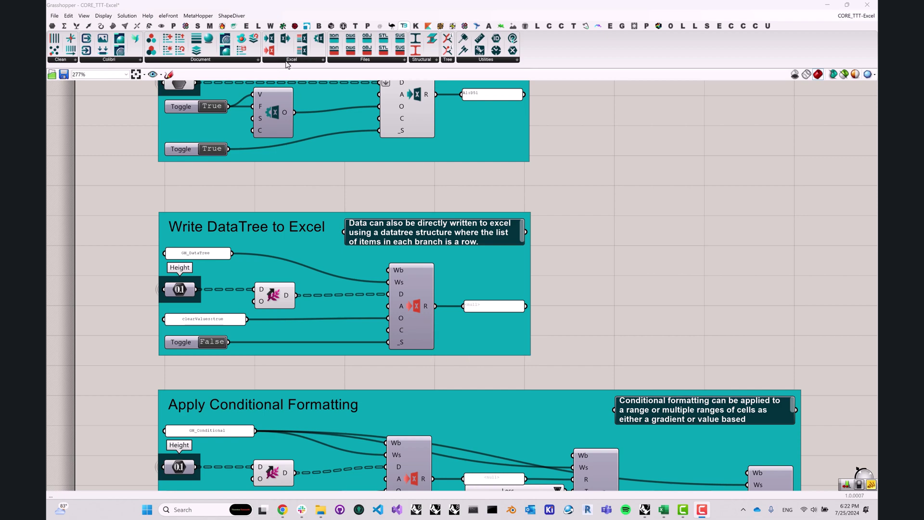
pyautogui.click(285, 61)
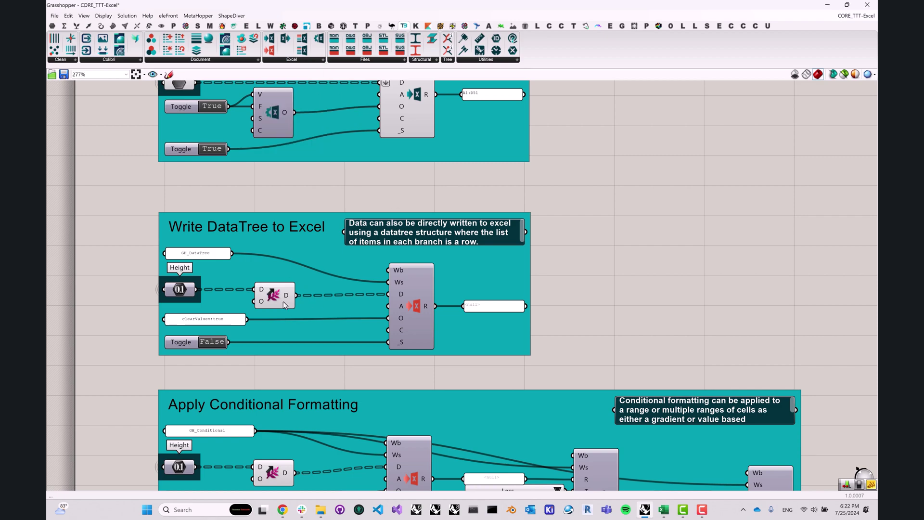
pyautogui.moveTo(262, 289)
pyautogui.moveTo(286, 301)
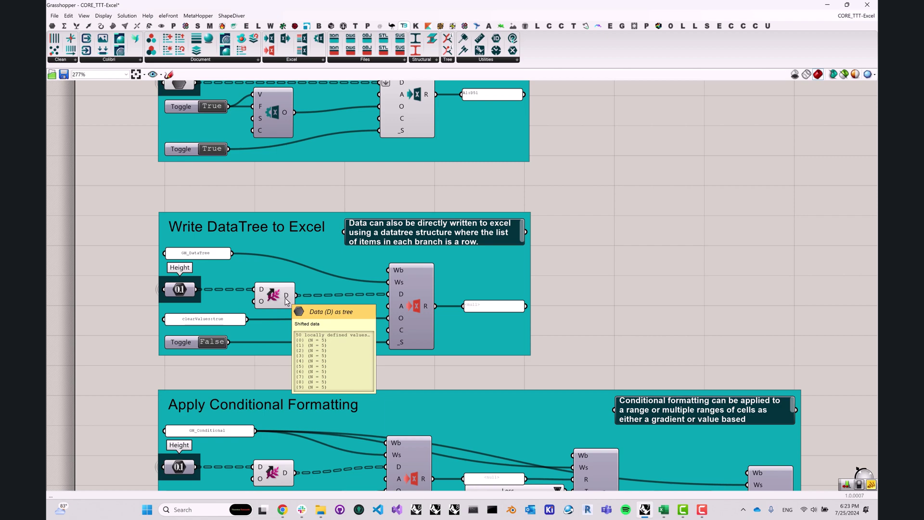
pyautogui.click(207, 343)
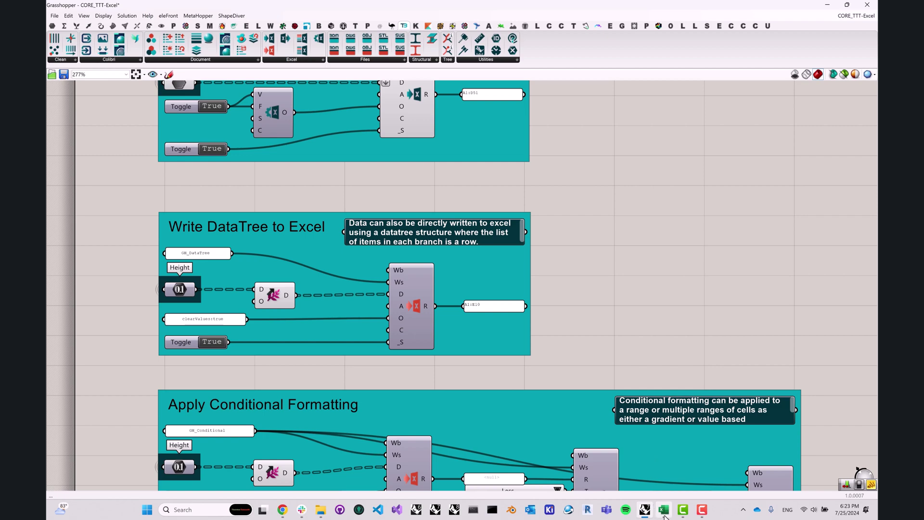
# - Switch to Excel to compare the GH_DataTree and GH_Attributes sheets, and return to Grasshopper to check the clear-values settings
pyautogui.click(665, 514)
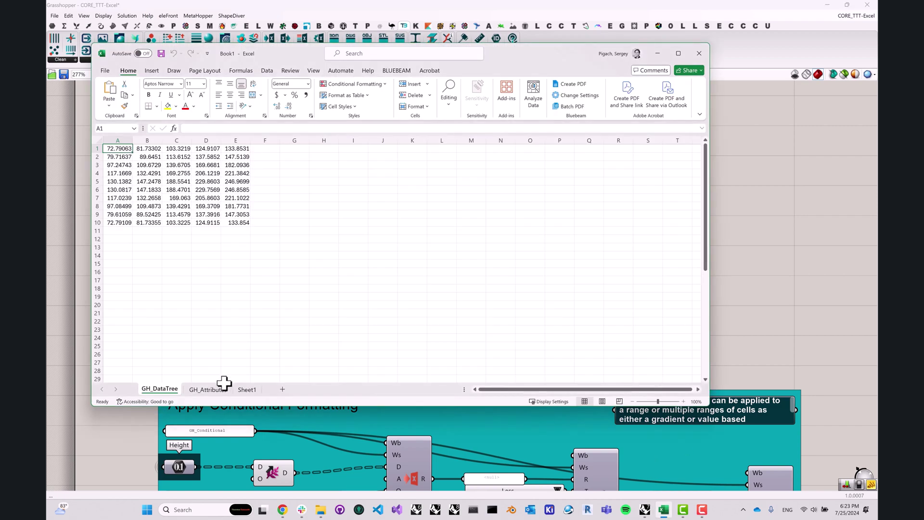
pyautogui.click(208, 390)
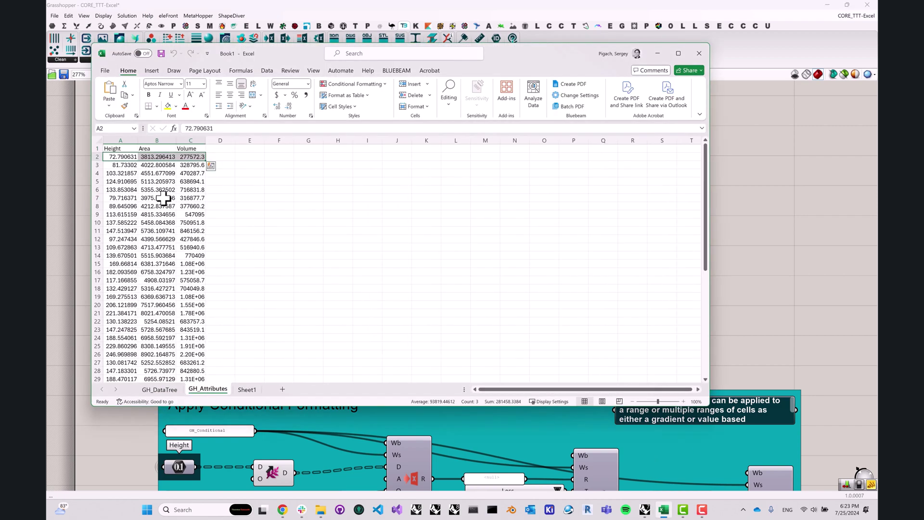
pyautogui.click(169, 391)
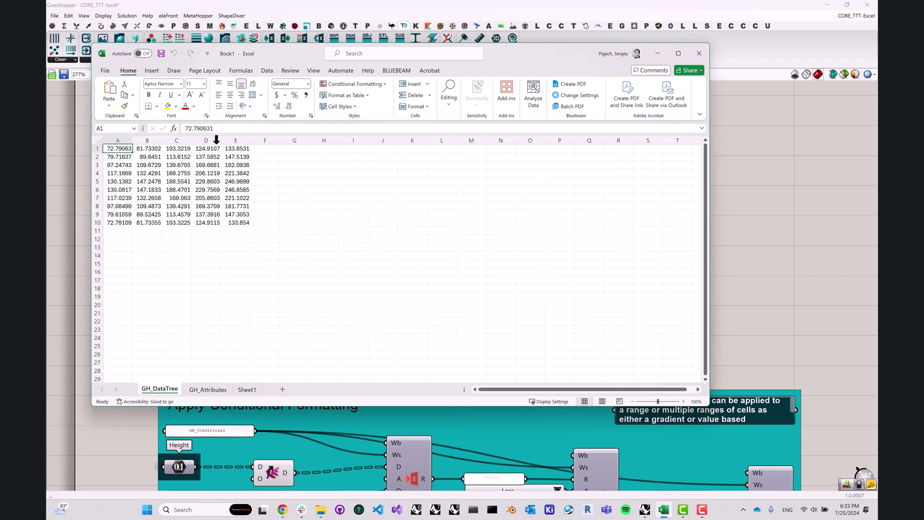
pyautogui.click(658, 53)
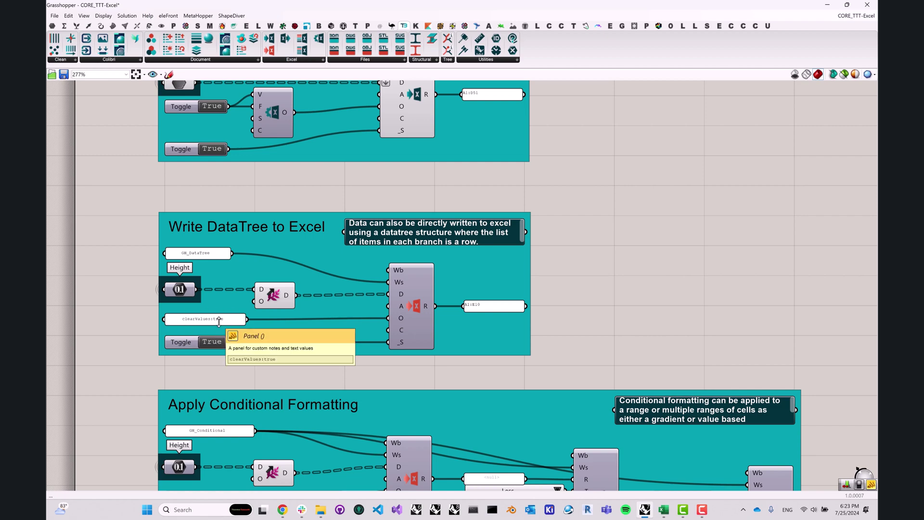
pyautogui.moveTo(289, 115)
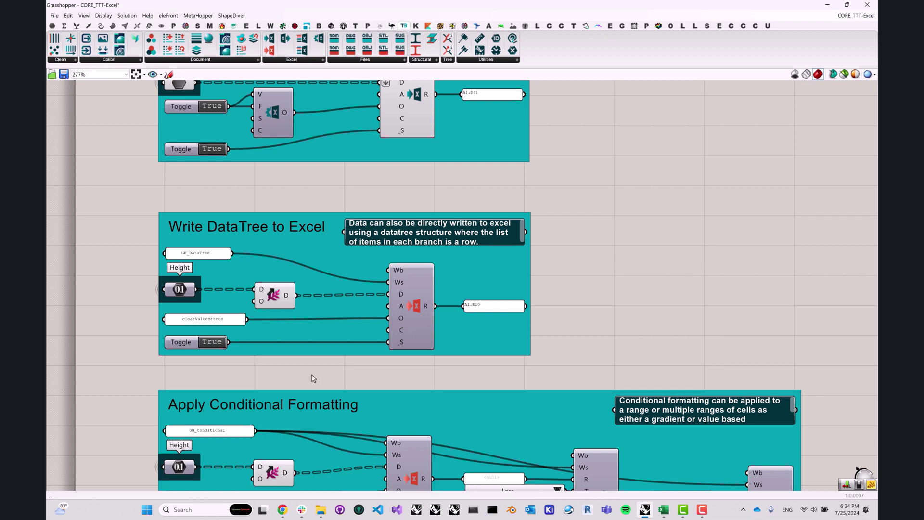
# - Disable the conditional formatting component fed by the two colour swatches in the Apply Conditional Formatting group
pyautogui.moveTo(311, 374); pyautogui.dragTo(283, 171, button='right')
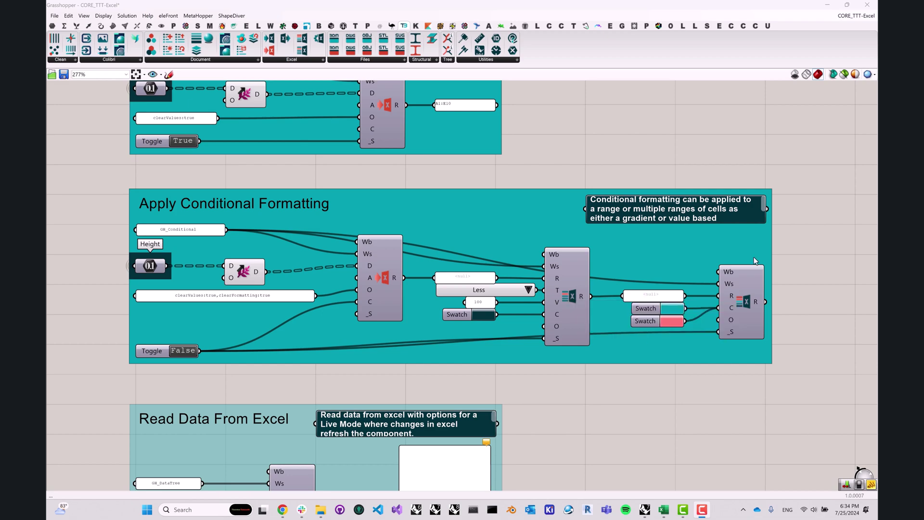
pyautogui.rightClick(745, 298)
pyautogui.click(763, 310)
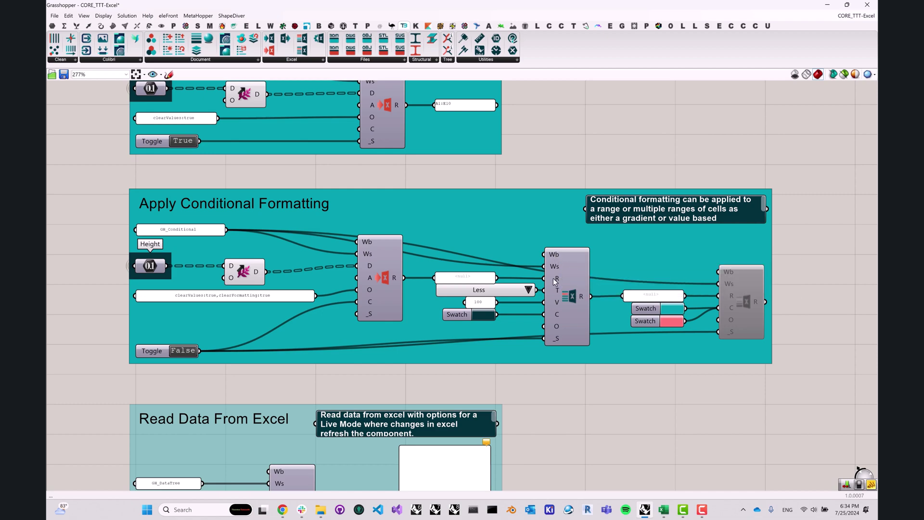
pyautogui.moveTo(555, 281)
pyautogui.moveTo(385, 283)
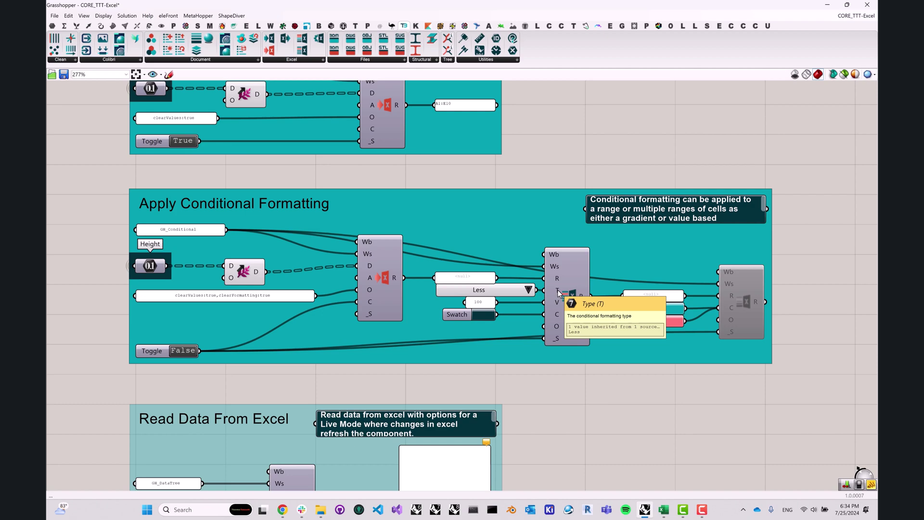
# - Review the comparison types available for the value-based conditional formatting in the Apply Conditional Formatting group
pyautogui.click(529, 289)
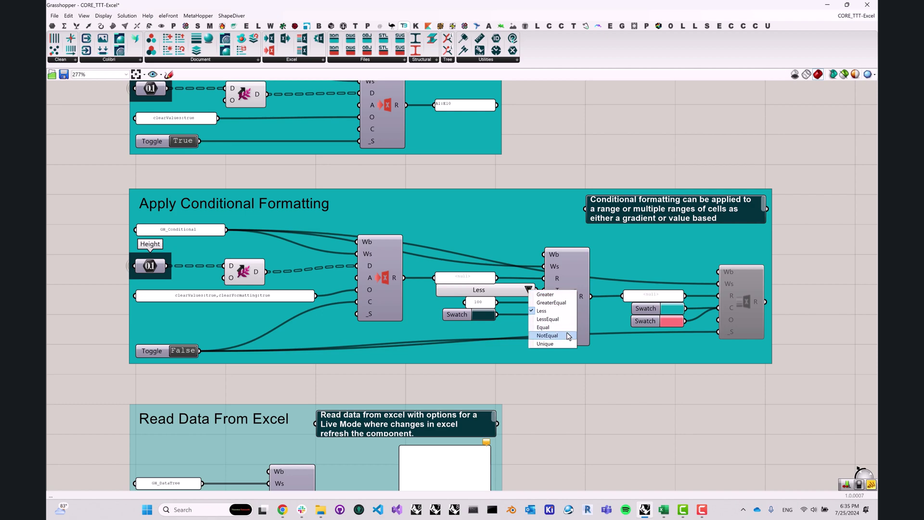
pyautogui.click(553, 393)
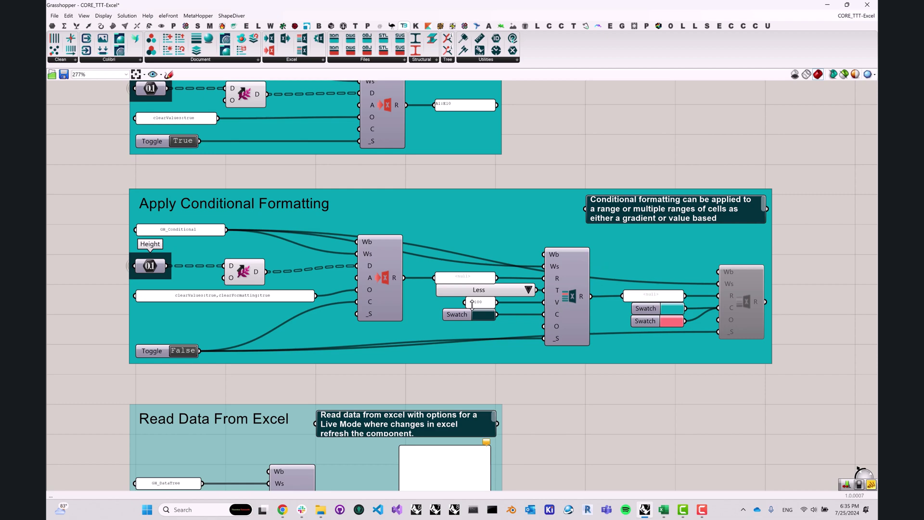
pyautogui.moveTo(559, 306)
# - Disconnect the toggle from the write component's C input, keep it wired to _S, and set the toggle to True
pyautogui.moveTo(199, 351); pyautogui.dragTo(365, 303)
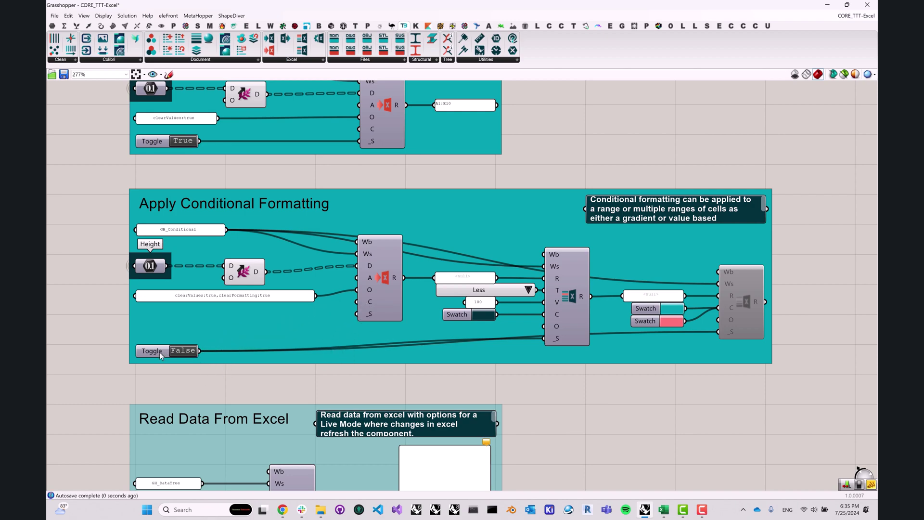
pyautogui.moveTo(199, 350); pyautogui.dragTo(357, 314)
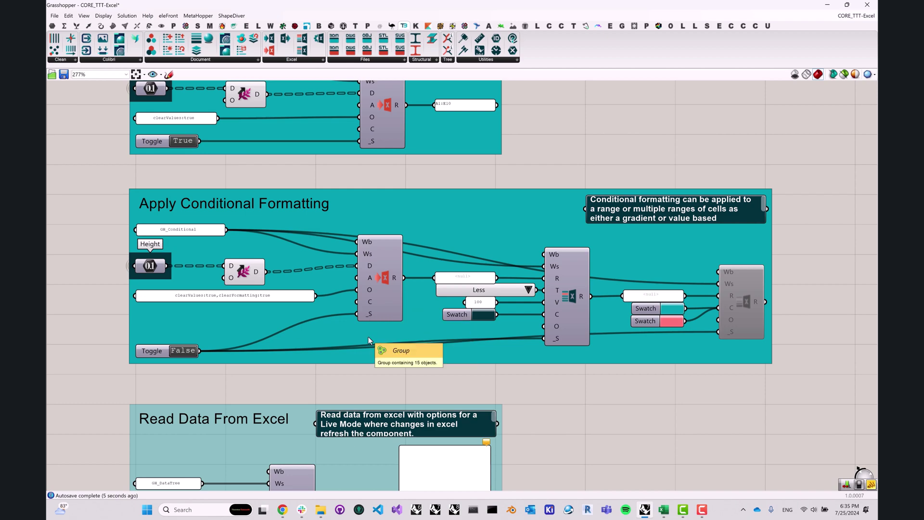
pyautogui.doubleClick(188, 353)
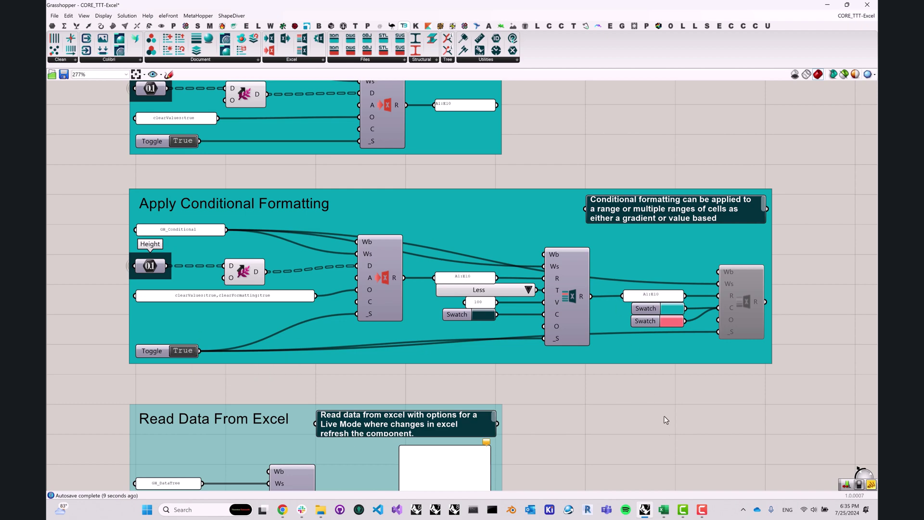
# - Switch to Excel, inspect the values of the dark-filled cells in columns A and B of GH_Conditional, and minimize the workbook
pyautogui.click(665, 511)
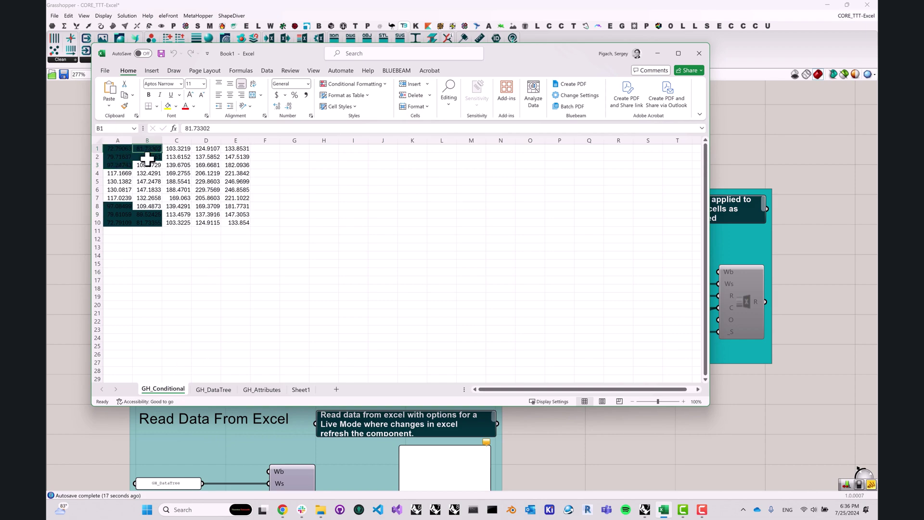
pyautogui.click(122, 158)
pyautogui.click(122, 165)
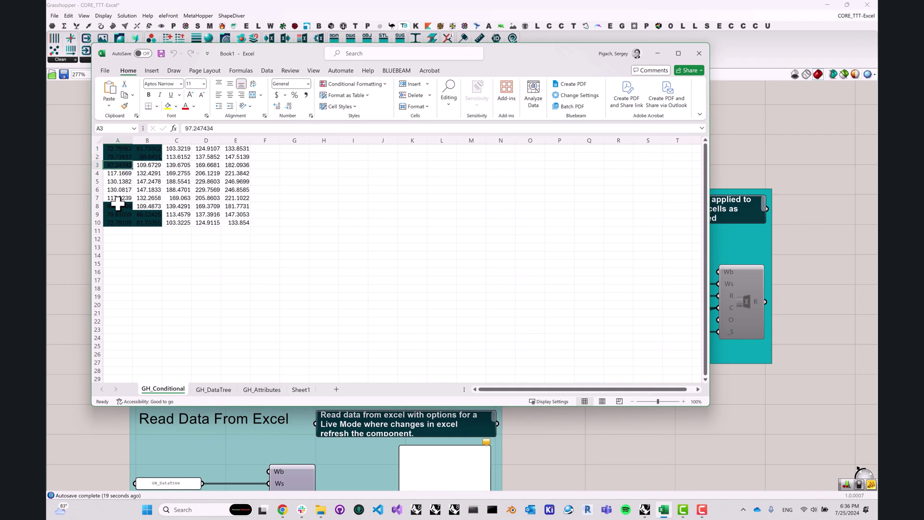
pyautogui.click(118, 206)
pyautogui.click(118, 215)
pyautogui.click(146, 214)
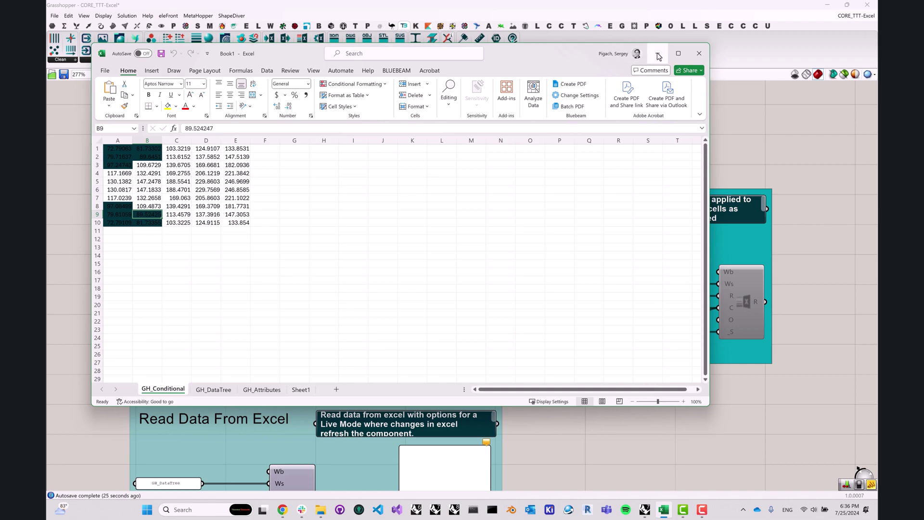
pyautogui.click(144, 150)
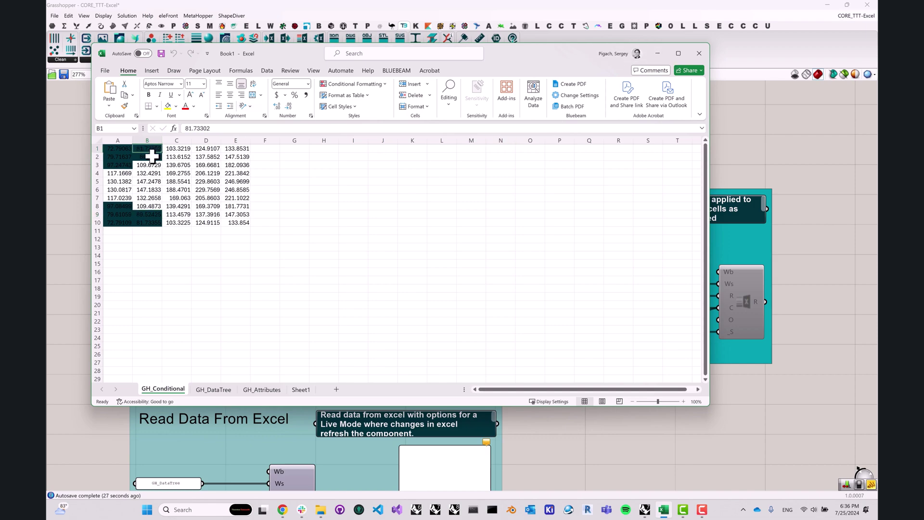
pyautogui.click(118, 164)
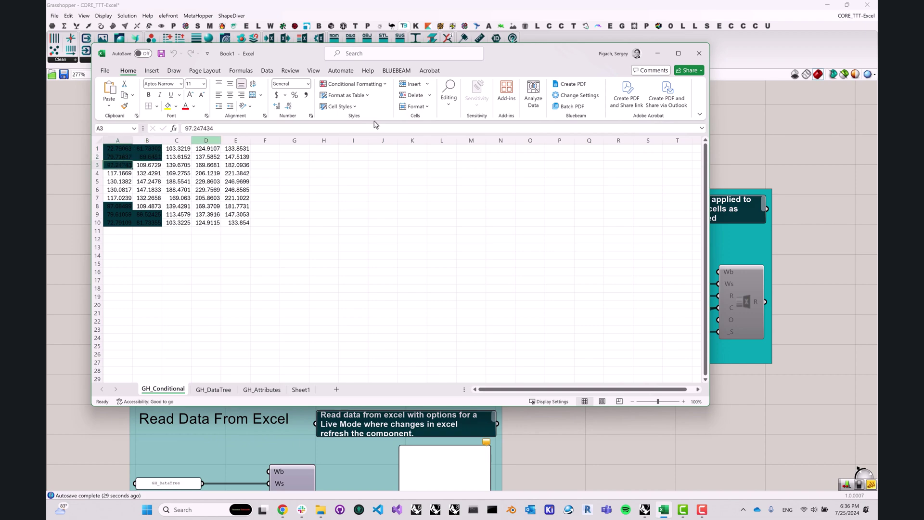
pyautogui.click(658, 53)
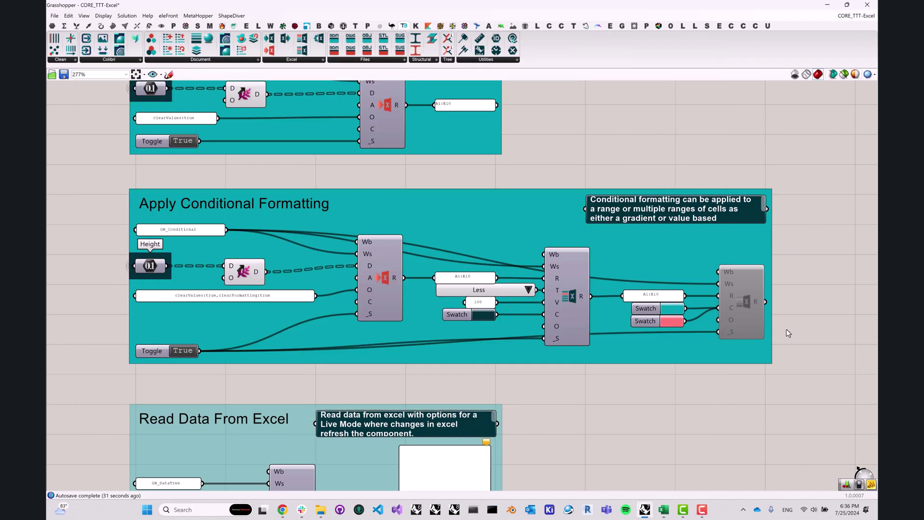
# - Enable the XL Scale component fed by the two colour swatches and check its gradient on the GH_Conditional sheet in Excel
pyautogui.rightClick(745, 304)
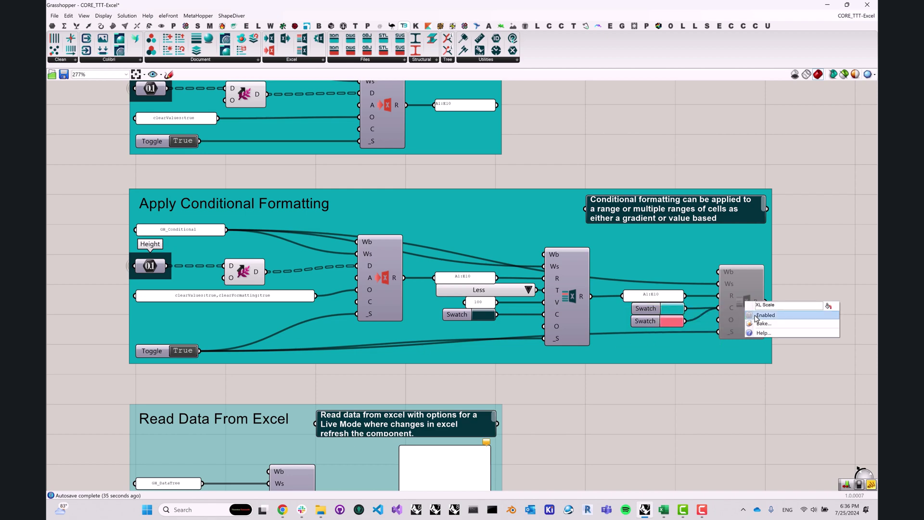
pyautogui.click(763, 316)
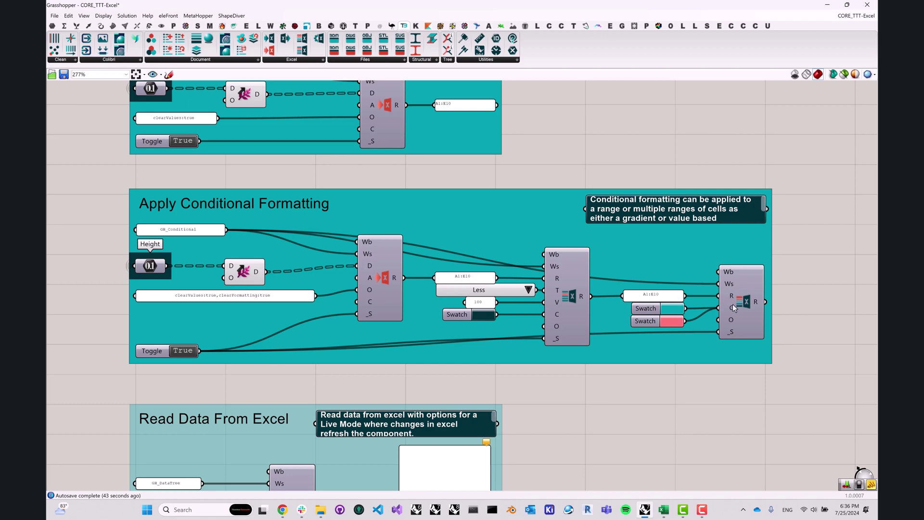
pyautogui.moveTo(733, 300)
pyautogui.click(665, 511)
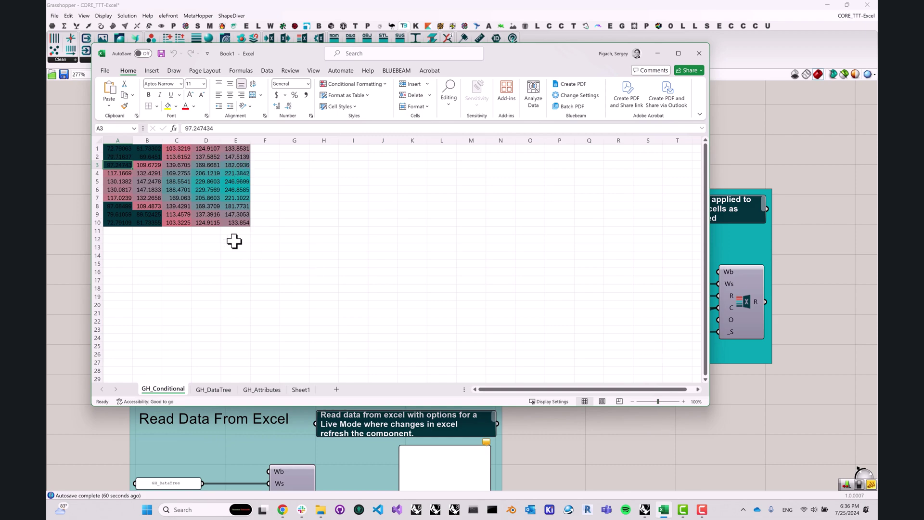
pyautogui.click(617, 437)
# - Set the stream toggle of the Read Data From Excel group to True and compare the panel's data with the GH_DataTree sheet
pyautogui.moveTo(590, 462); pyautogui.dragTo(595, 357, button='right')
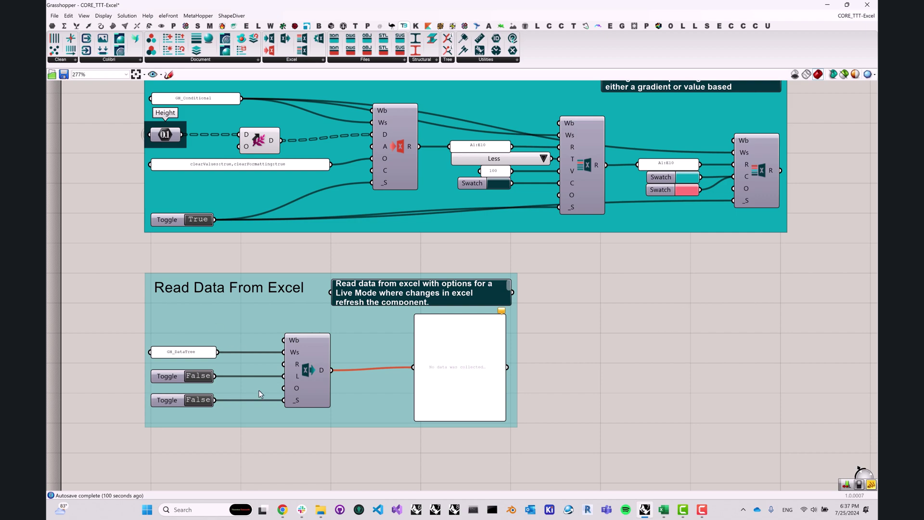
pyautogui.click(197, 400)
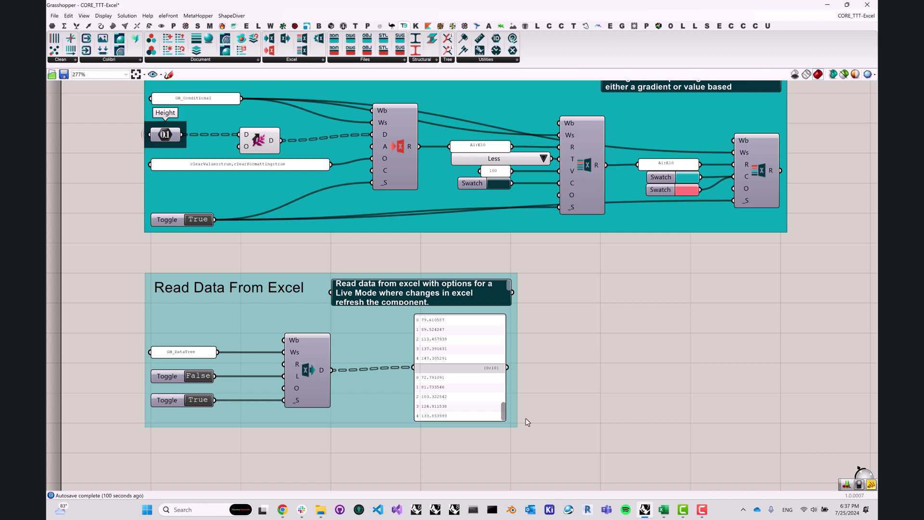
pyautogui.click(668, 515)
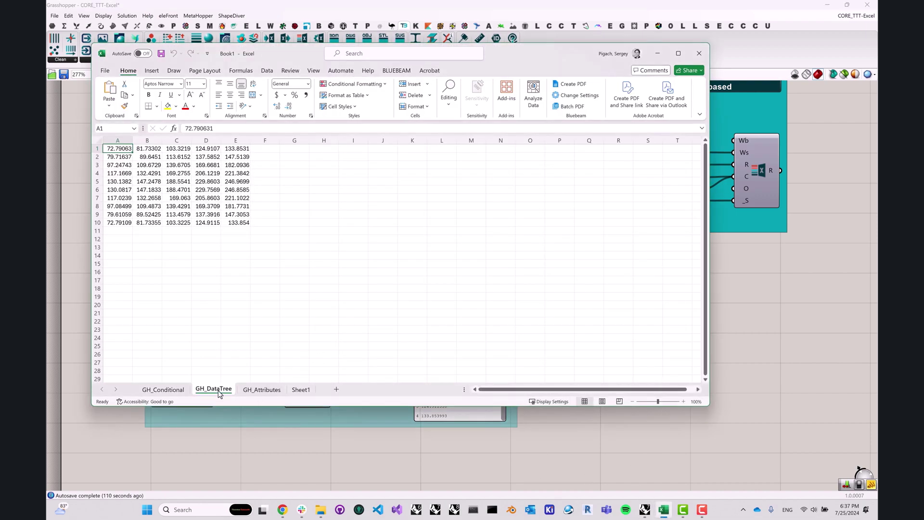
pyautogui.click(301, 483)
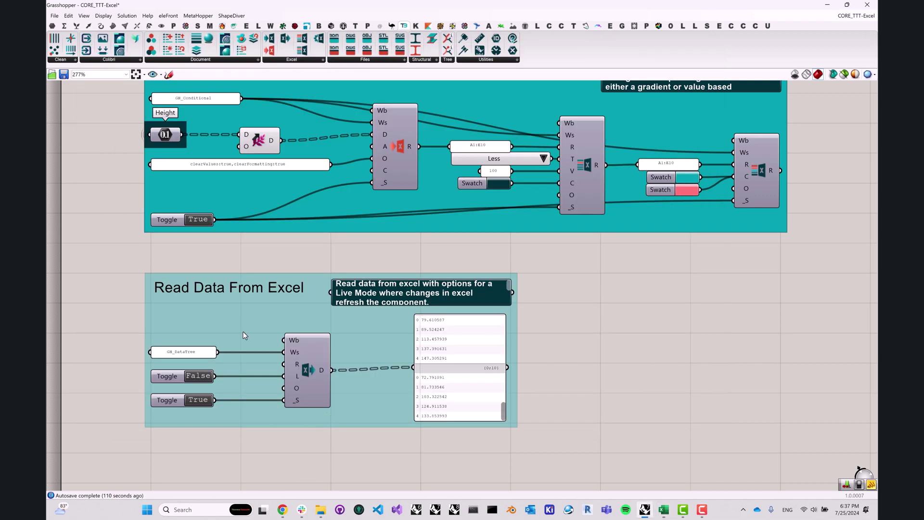
pyautogui.moveTo(506, 415); pyautogui.dragTo(489, 323)
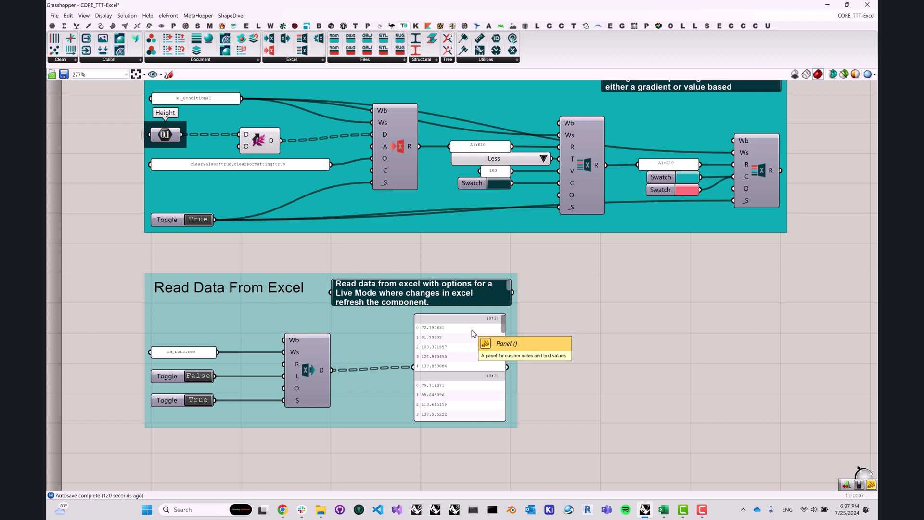
pyautogui.click(664, 511)
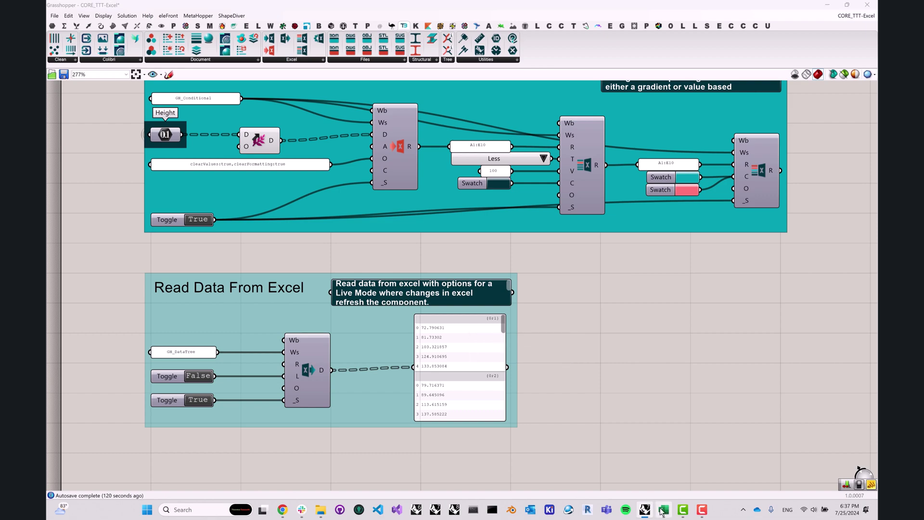
pyautogui.click(662, 510)
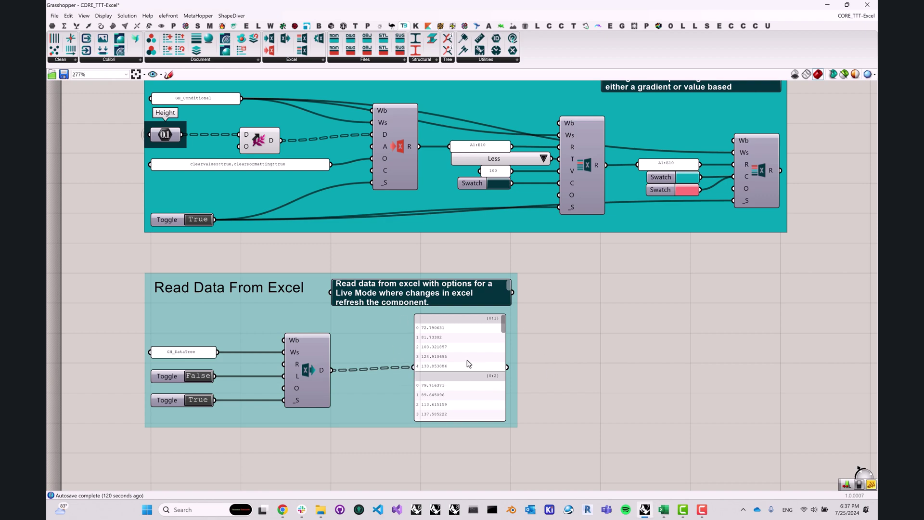
# - Set the live mode toggle of the Read Data From Excel group to True and switch to the Excel workbook
pyautogui.doubleClick(197, 377)
pyautogui.moveTo(298, 380)
pyautogui.click(663, 508)
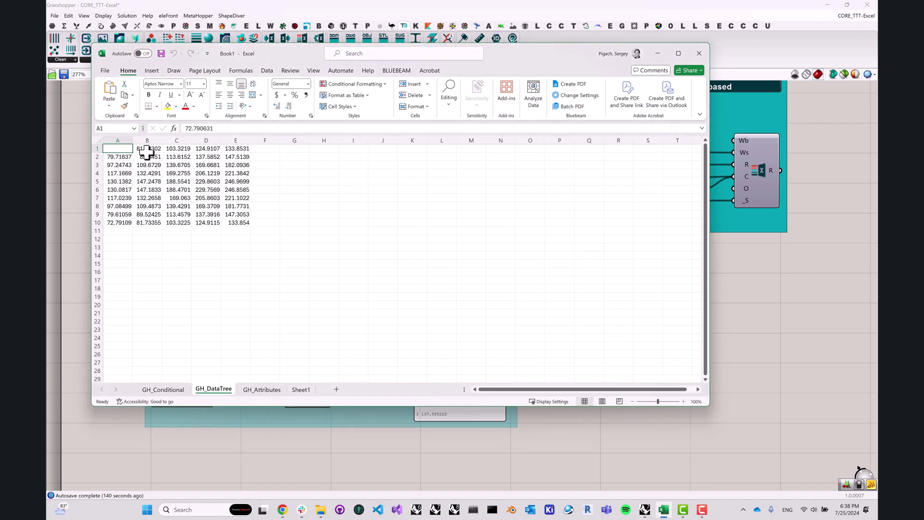
# - Overwrite cells A1 to E1 of the GH_DataTree sheet with "a" and check the live data panel in Grasshopper
pyautogui.write('a')
pyautogui.press('Tab')
pyautogui.write('a')
pyautogui.press('Tab')
pyautogui.write('a')
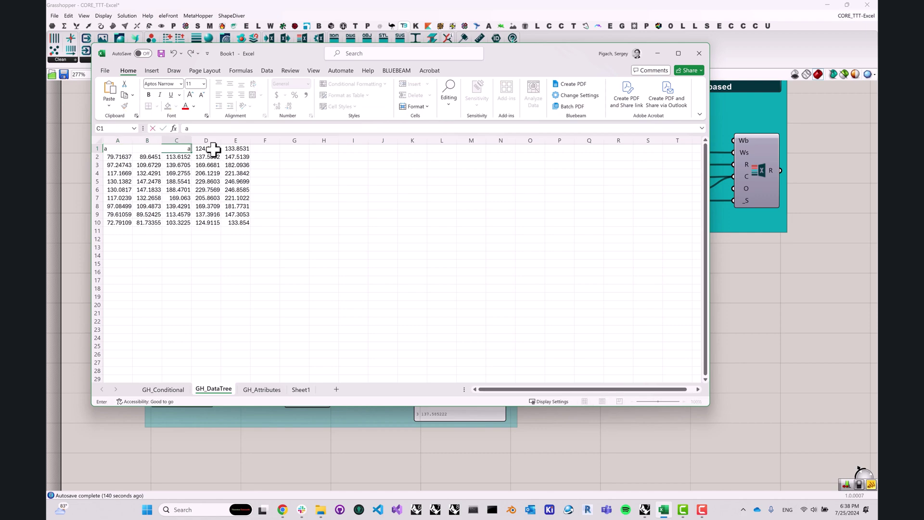
pyautogui.press('Tab')
pyautogui.press('BackSpace')
pyautogui.press('Tab')
pyautogui.write('a')
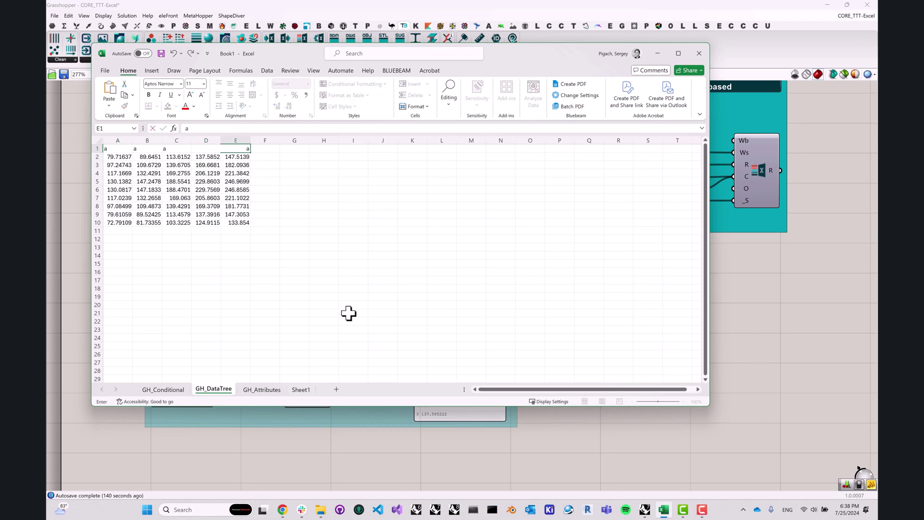
pyautogui.click(348, 311)
pyautogui.click(354, 435)
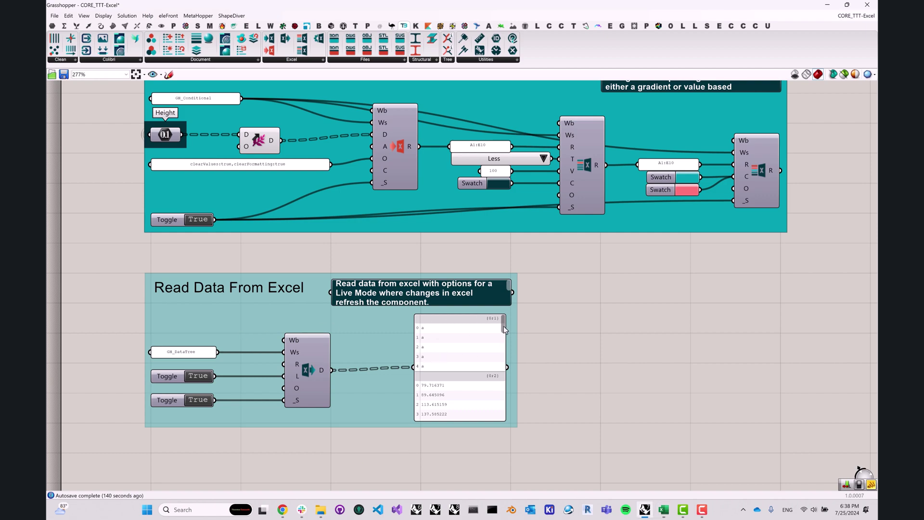
pyautogui.moveTo(503, 320)
pyautogui.mouseDown()
pyautogui.moveTo(504, 343)
pyautogui.moveTo(504, 320)
pyautogui.mouseUp()
# - Examine the Write to Multiple Sheets group, including the series, the generated sheet names and the write component's worksheet and data inputs
pyautogui.scroll(-4, 571, 313)
pyautogui.moveTo(587, 352); pyautogui.dragTo(486, 202, button='right')
pyautogui.scroll(3, 484, 237)
pyautogui.moveTo(469, 264); pyautogui.dragTo(502, 202, button='right')
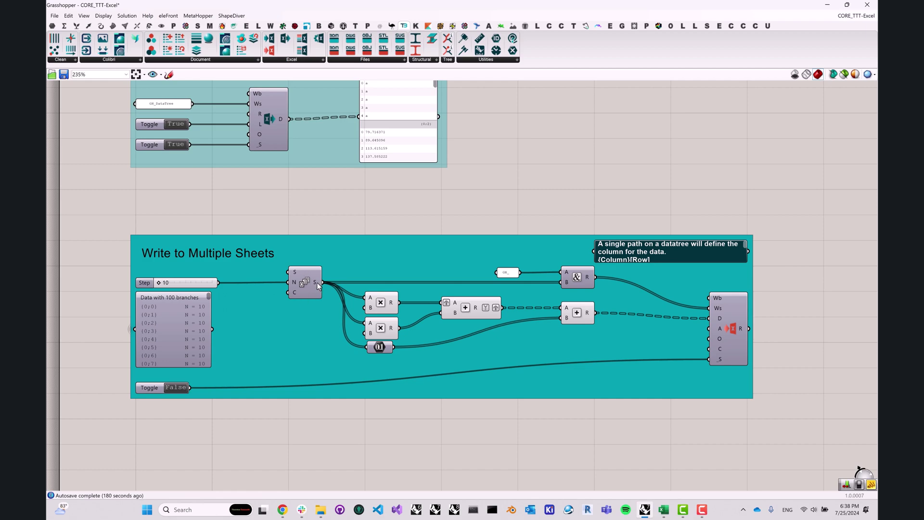
pyautogui.moveTo(314, 284)
pyautogui.moveTo(588, 281)
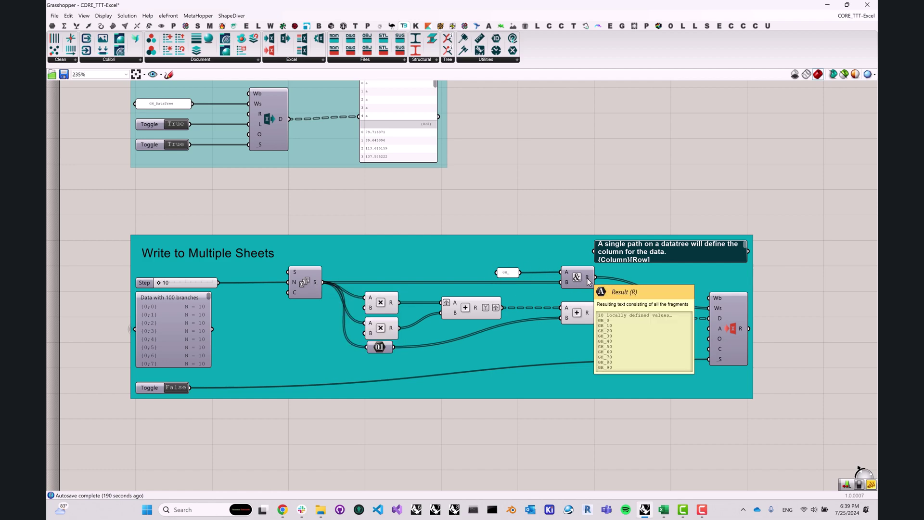
pyautogui.moveTo(589, 282); pyautogui.dragTo(721, 311)
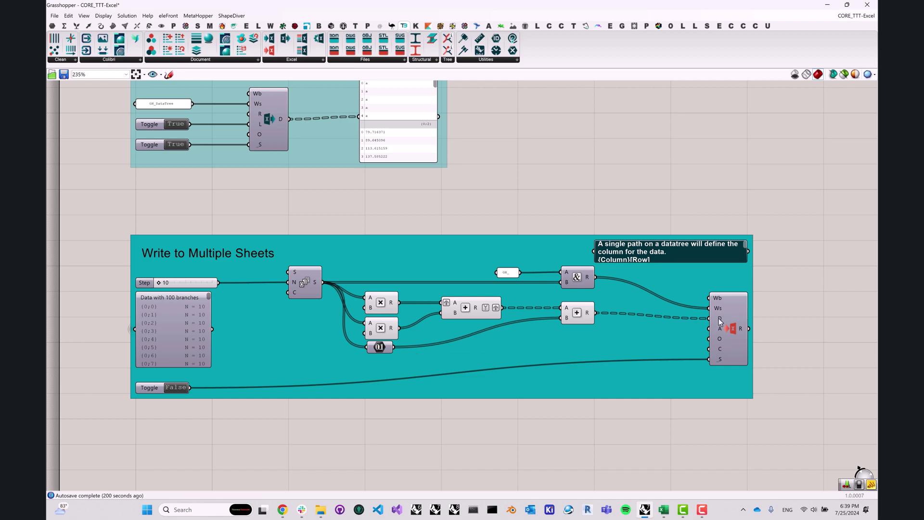
pyautogui.moveTo(721, 322)
# - Set the stream toggle of the Write to Multiple Sheets group to True and switch to Excel
pyautogui.doubleClick(175, 388)
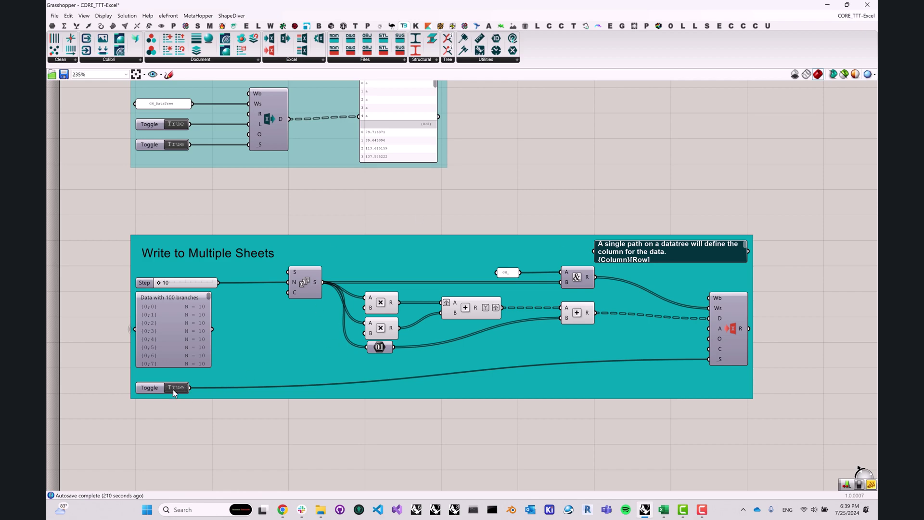
pyautogui.click(666, 513)
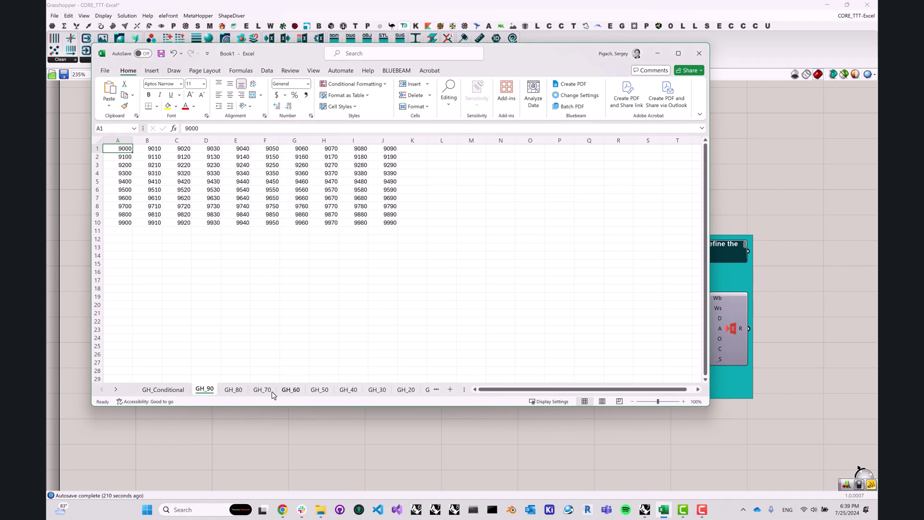
# - Look through the sheets from GH_80 down to GH_10, and return to Grasshopper to inspect the addition component's result tree
pyautogui.click(228, 391)
pyautogui.click(261, 391)
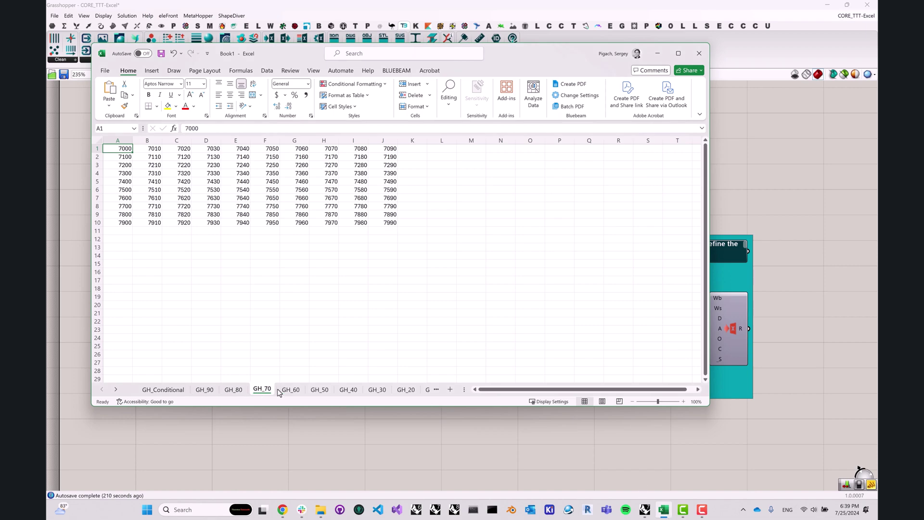
pyautogui.click(291, 390)
pyautogui.click(319, 391)
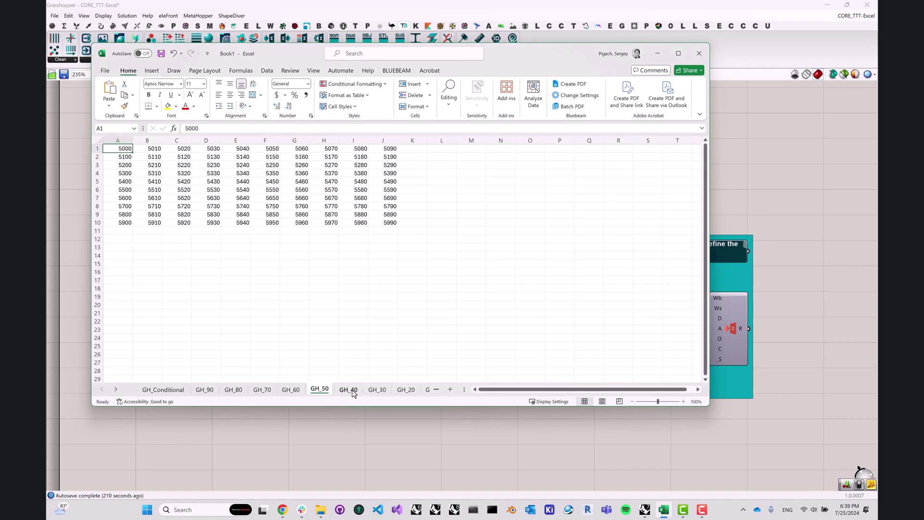
pyautogui.click(352, 392)
pyautogui.click(375, 392)
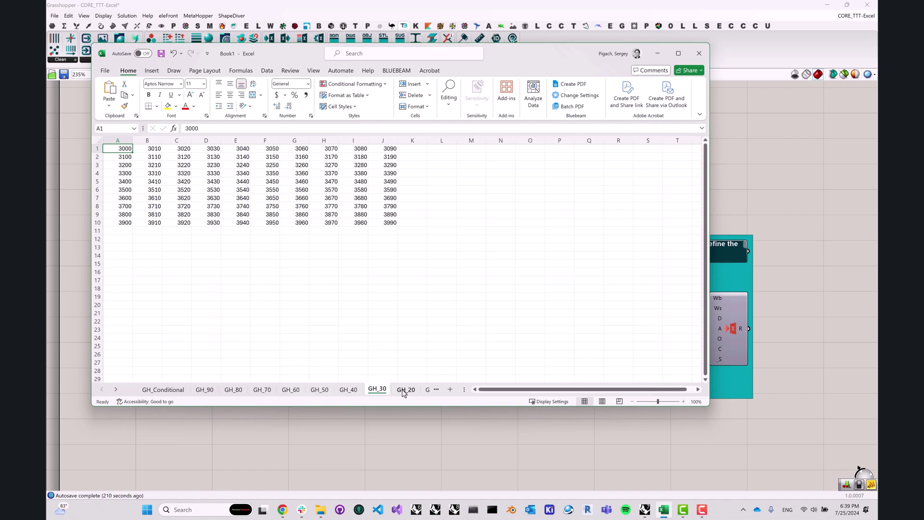
pyautogui.click(405, 392)
pyautogui.click(428, 392)
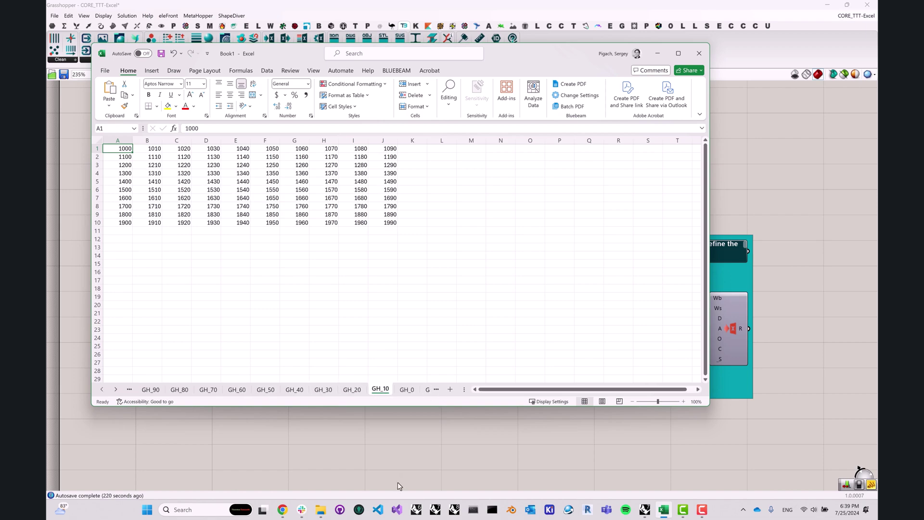
pyautogui.click(399, 488)
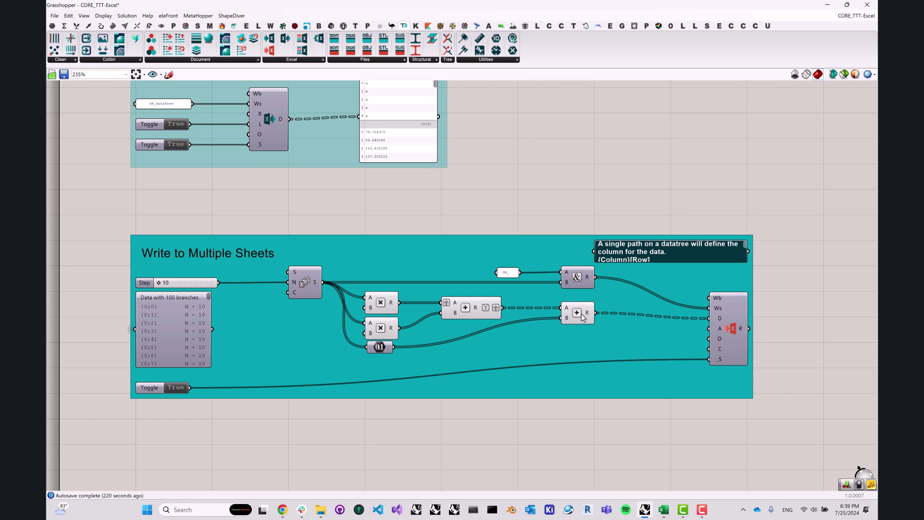
pyautogui.moveTo(588, 313)
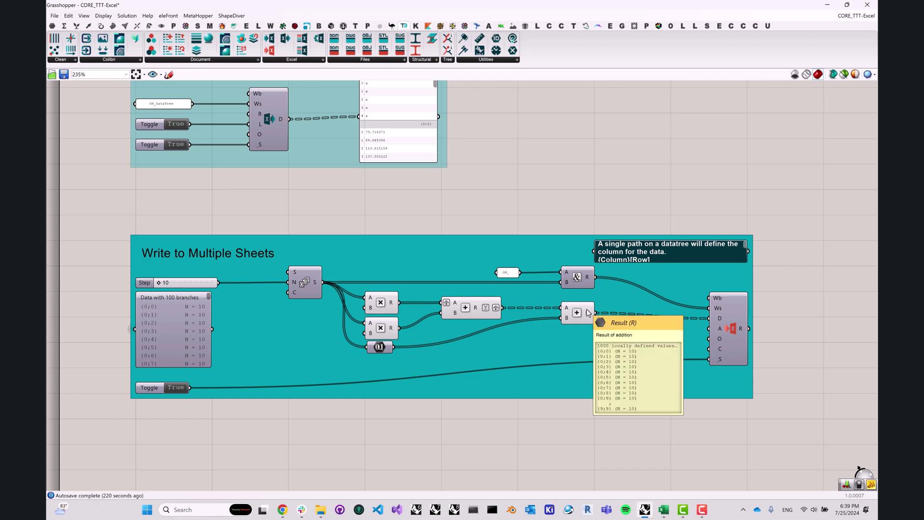